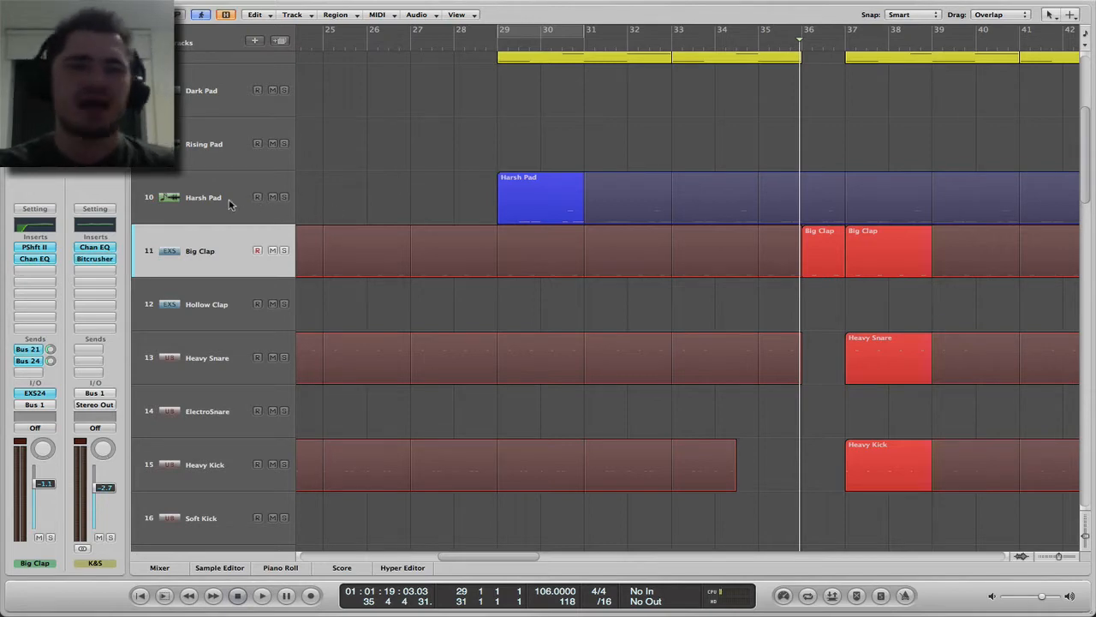
Play the arrangement and listen to the Harsh Pad track soloed from bar 29
{"action": "double_click", "coordinate": [366, 49]}
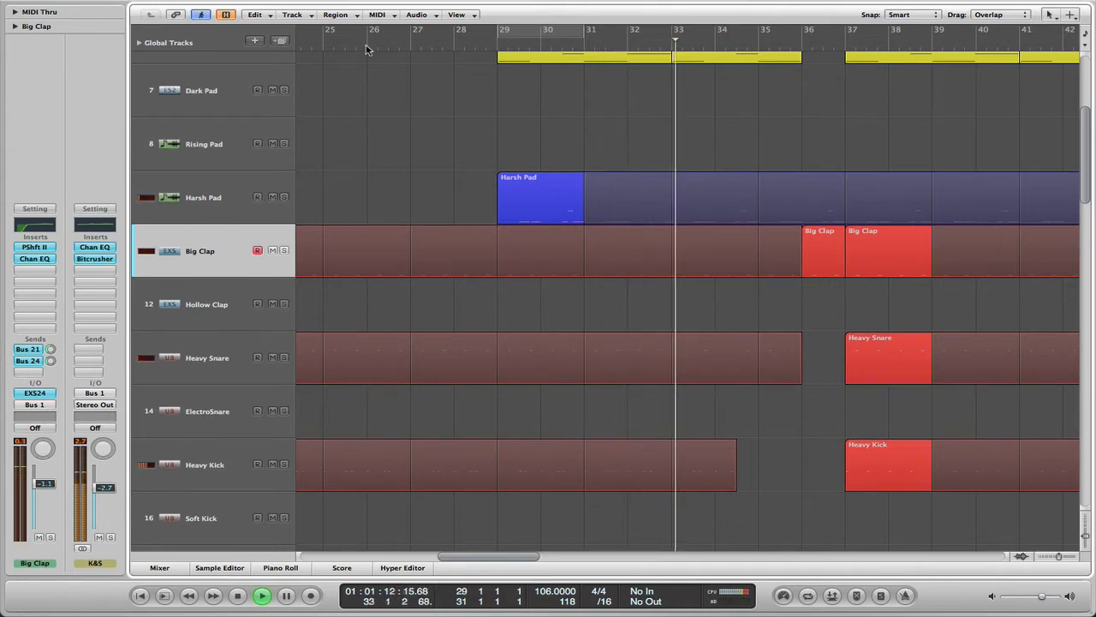
{"action": "left_click", "coordinate": [284, 198]}
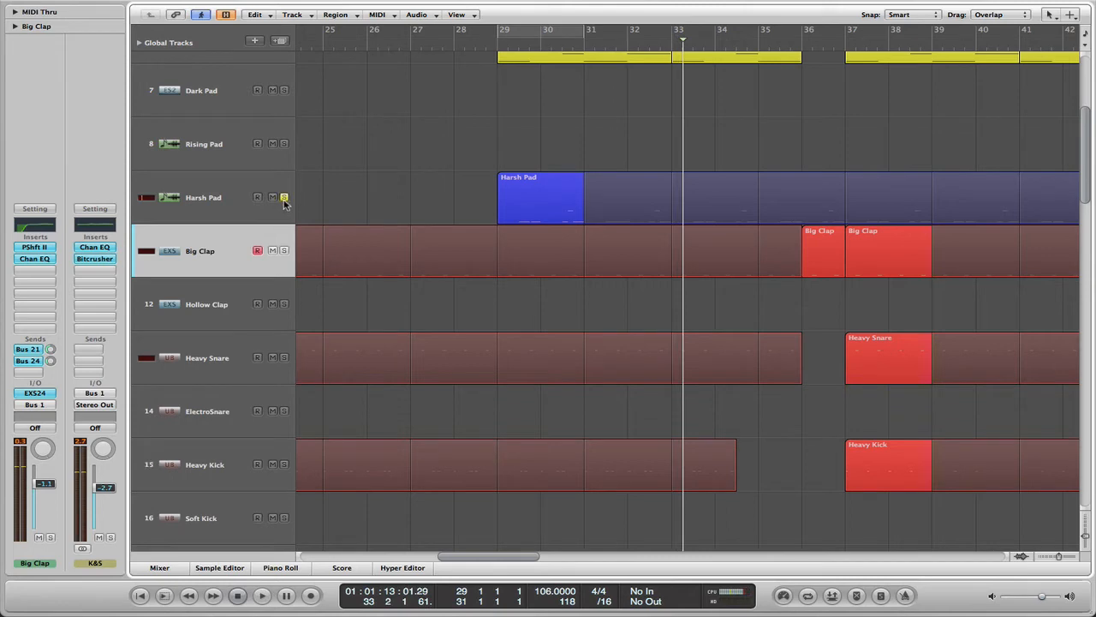
{"action": "left_click", "coordinate": [497, 49]}
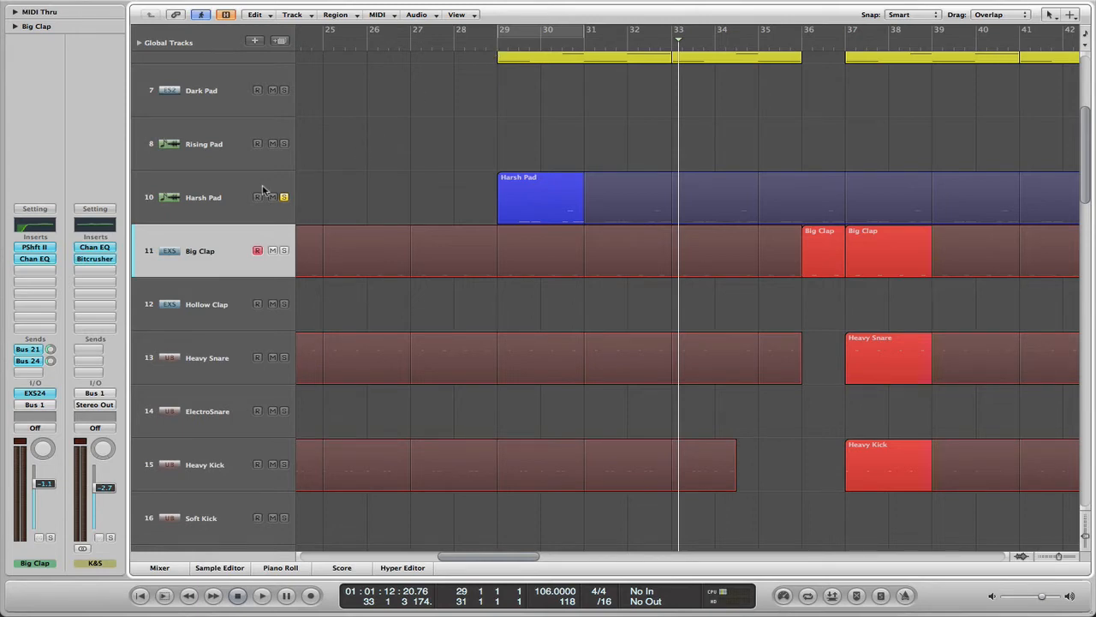
Create one new software instrument track directly below the Harsh Pad track
{"action": "left_click", "coordinate": [218, 195]}
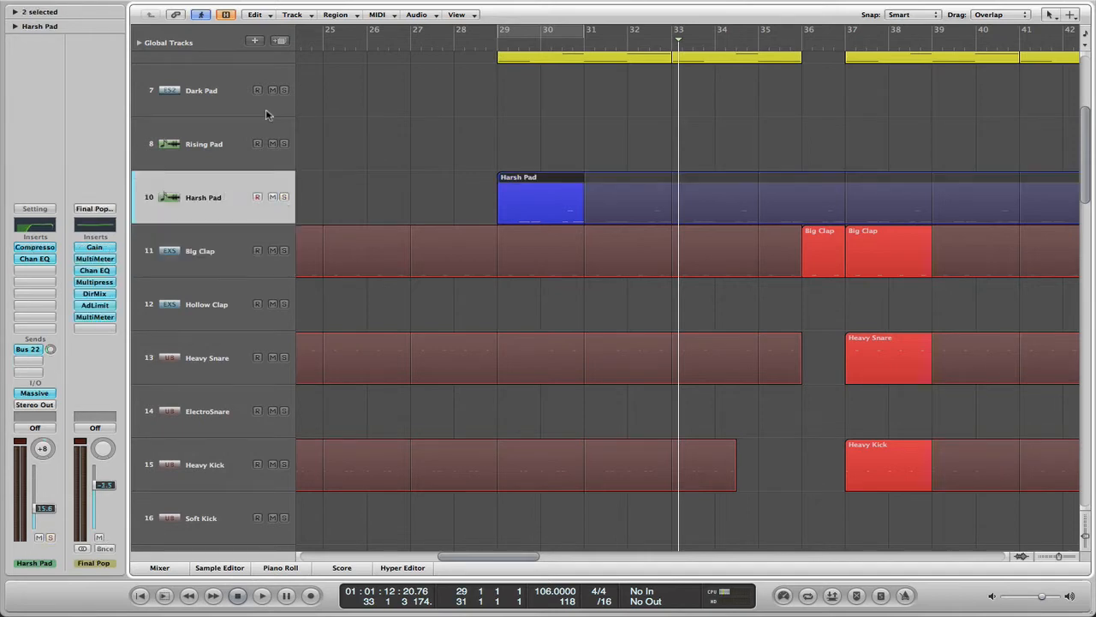
{"action": "left_click", "coordinate": [255, 40]}
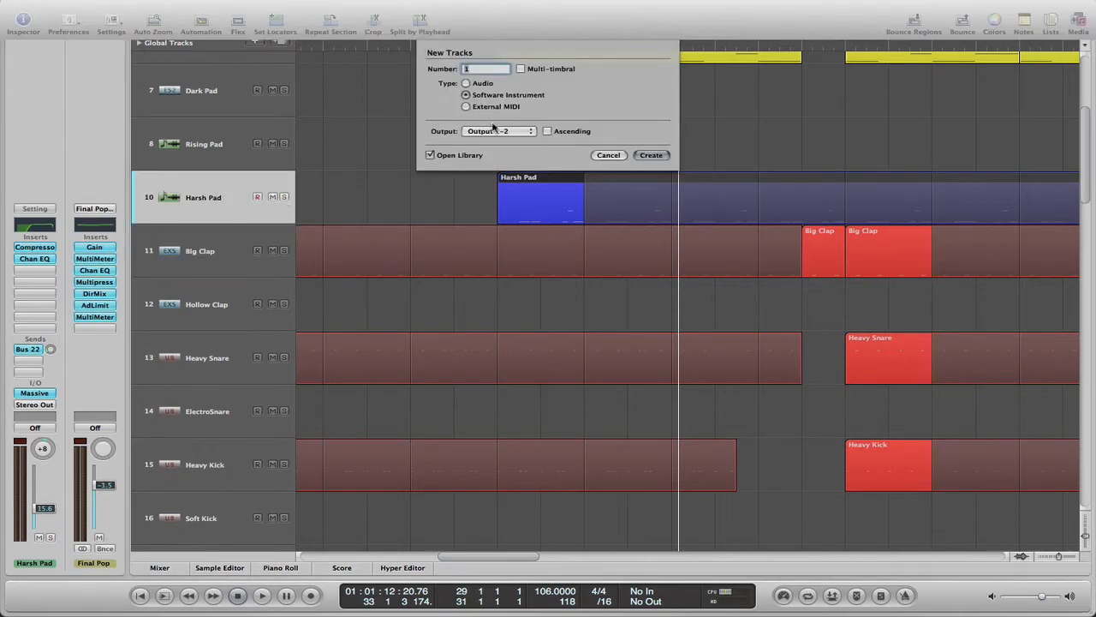
{"action": "left_click", "coordinate": [650, 155]}
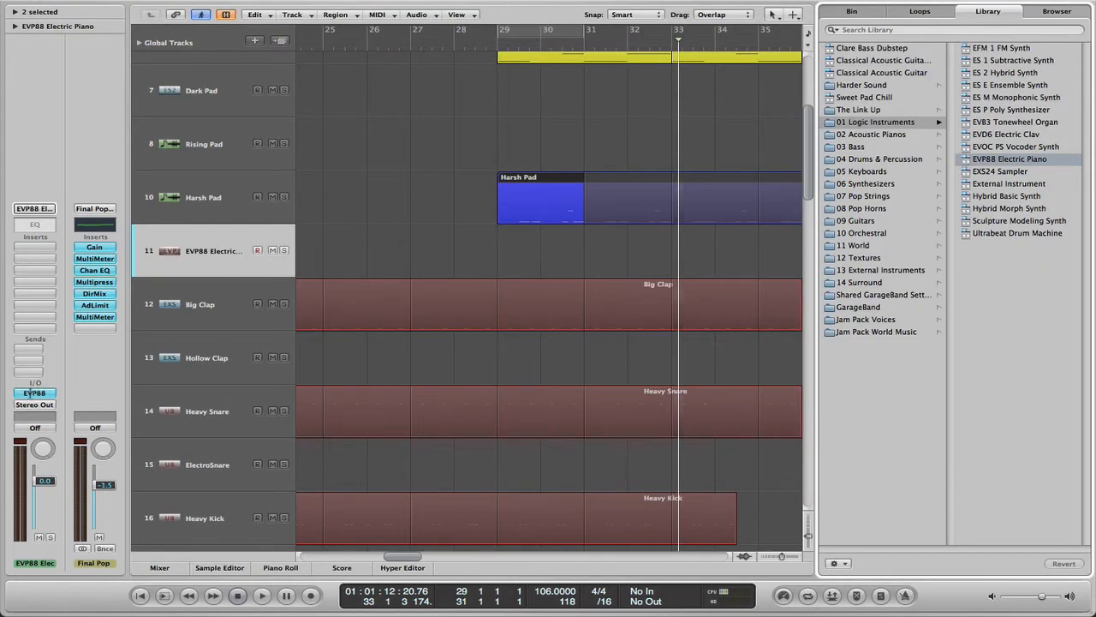
Load the Native Instruments Massive synth as the instrument on the new track
{"action": "left_click", "coordinate": [32, 394]}
{"action": "mouse_move", "coordinate": [99, 604]}
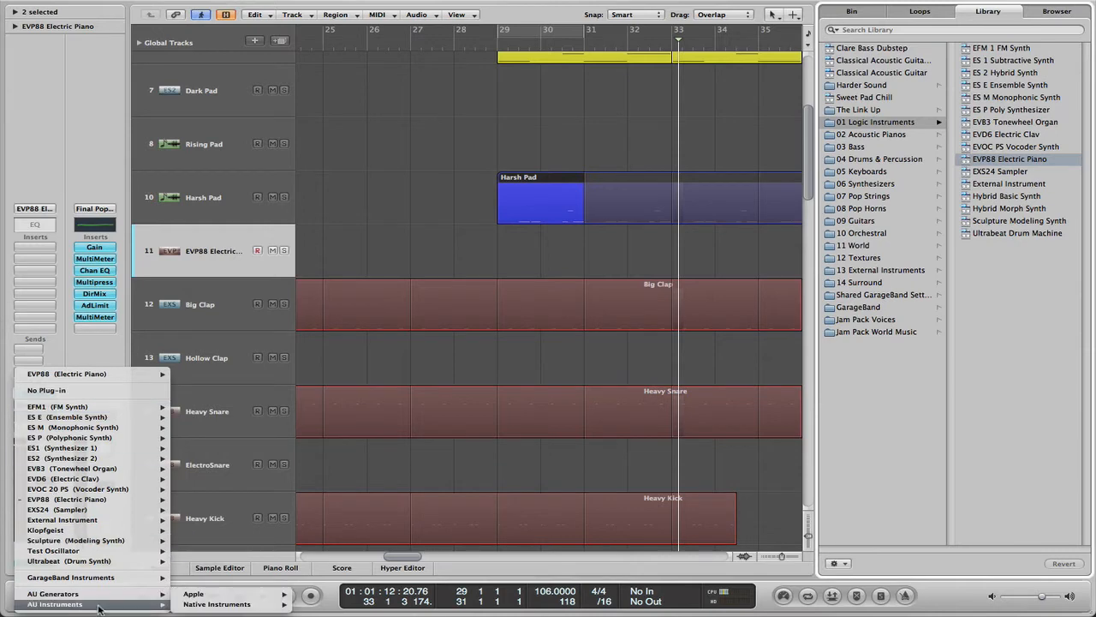
{"action": "mouse_move", "coordinate": [218, 604]}
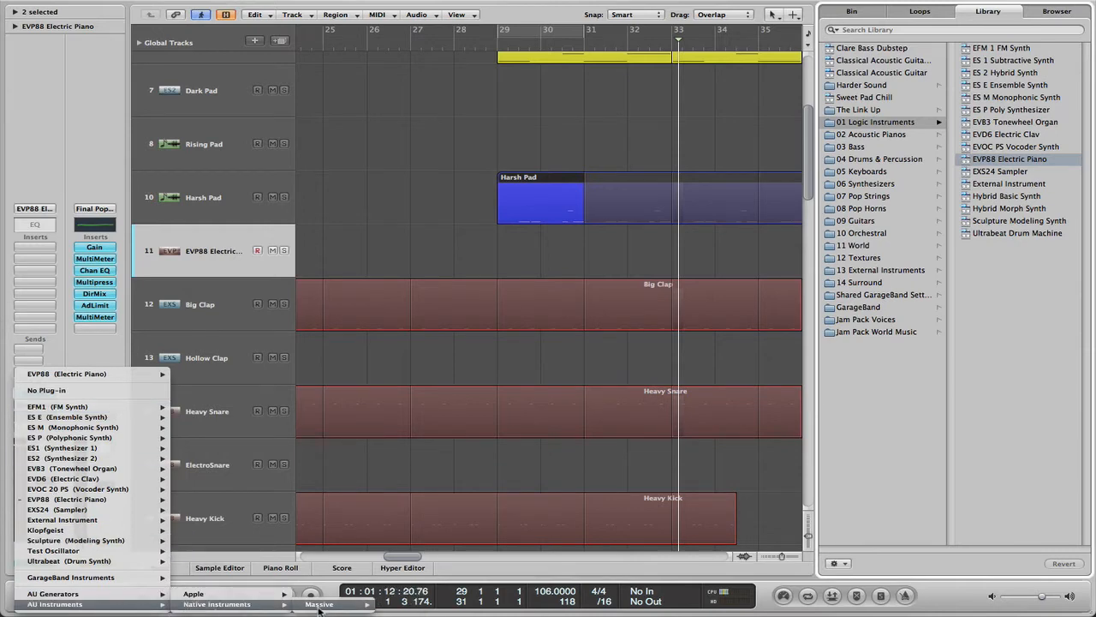
{"action": "left_click", "coordinate": [319, 605]}
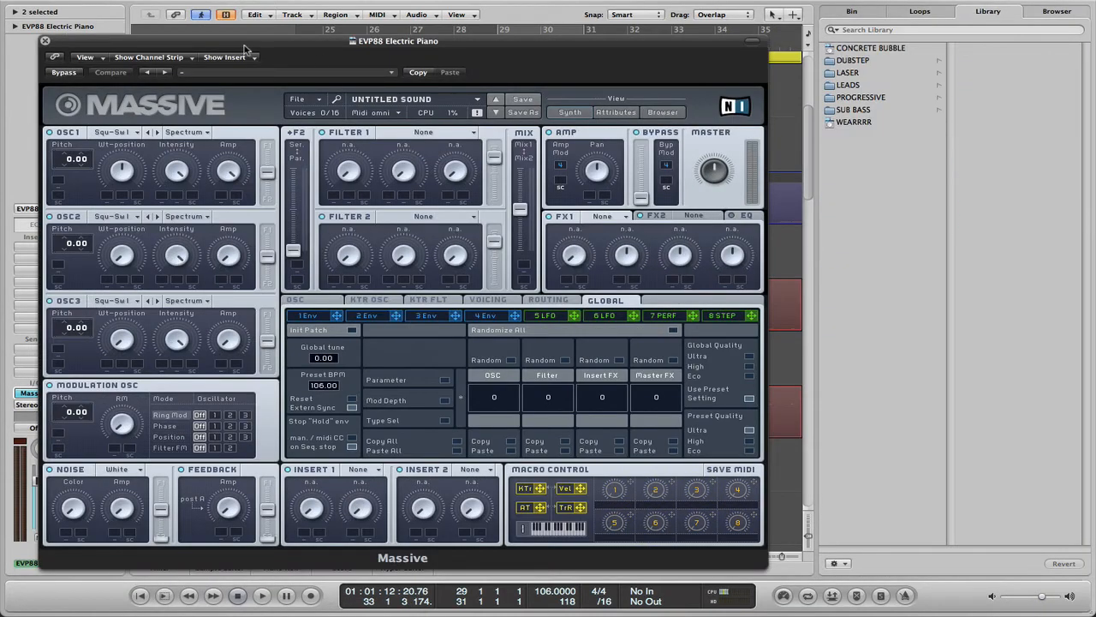
Solo the new Massive track and place the Harsh Pad region from bar 29 on it
{"action": "left_click_drag", "start_coordinate": [244, 44], "coordinate": [298, 331]}
{"action": "left_click", "coordinate": [284, 249]}
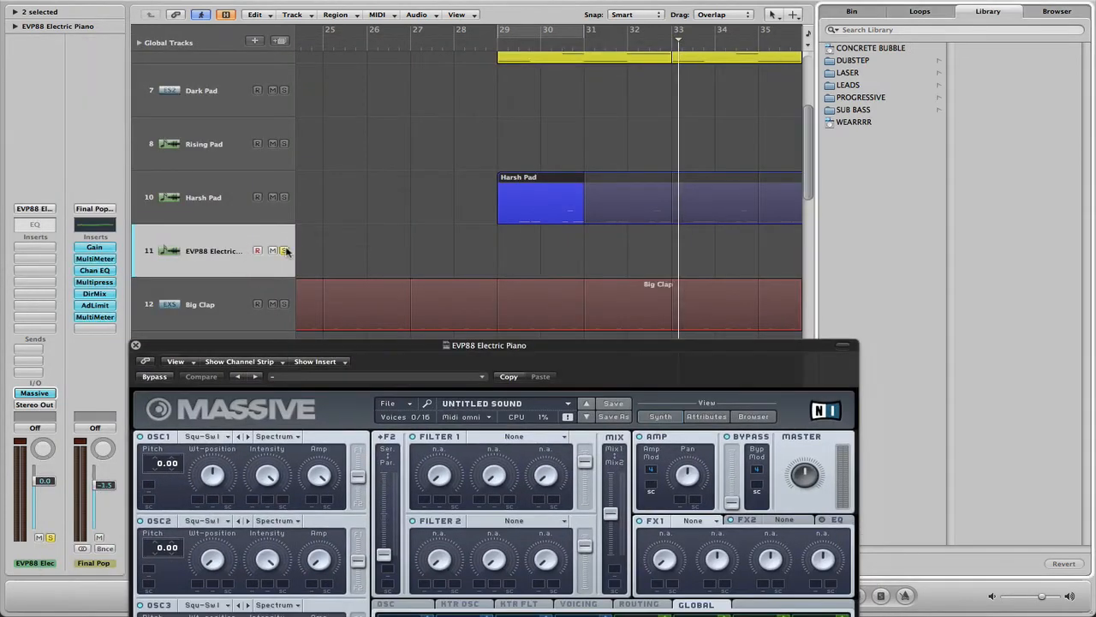
{"action": "left_click_drag", "start_coordinate": [539, 211], "coordinate": [541, 246]}
{"action": "left_click_drag", "start_coordinate": [467, 346], "coordinate": [468, 54]}
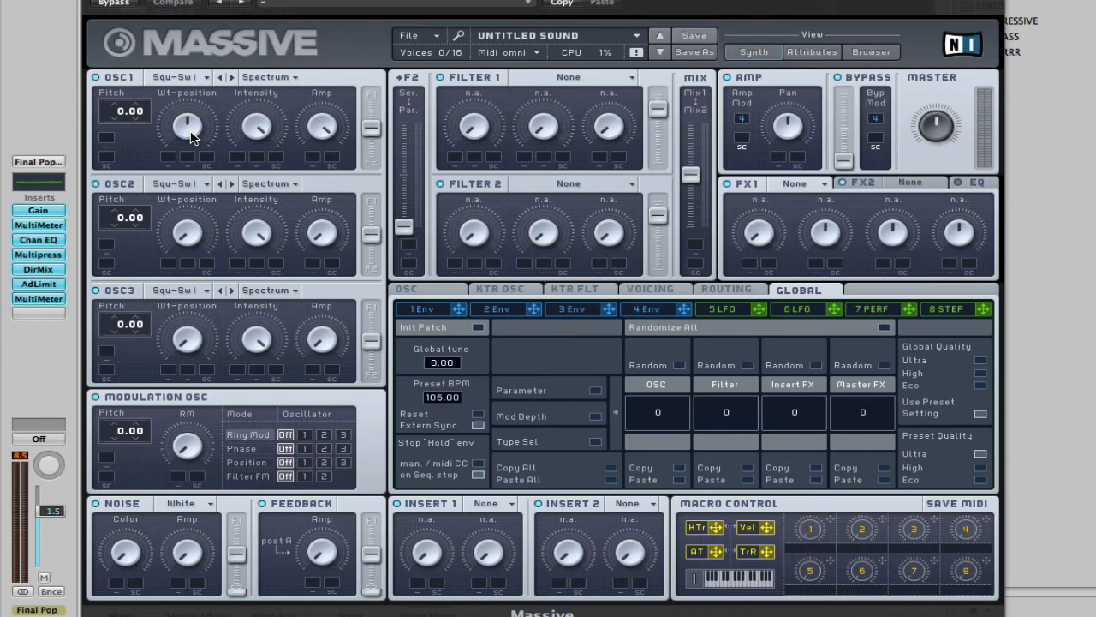
Raise OSC1's Wt-position to maximum and set the voicing to Monophon with 4 Unisono voices
{"action": "left_click_drag", "start_coordinate": [191, 133], "coordinate": [191, 64]}
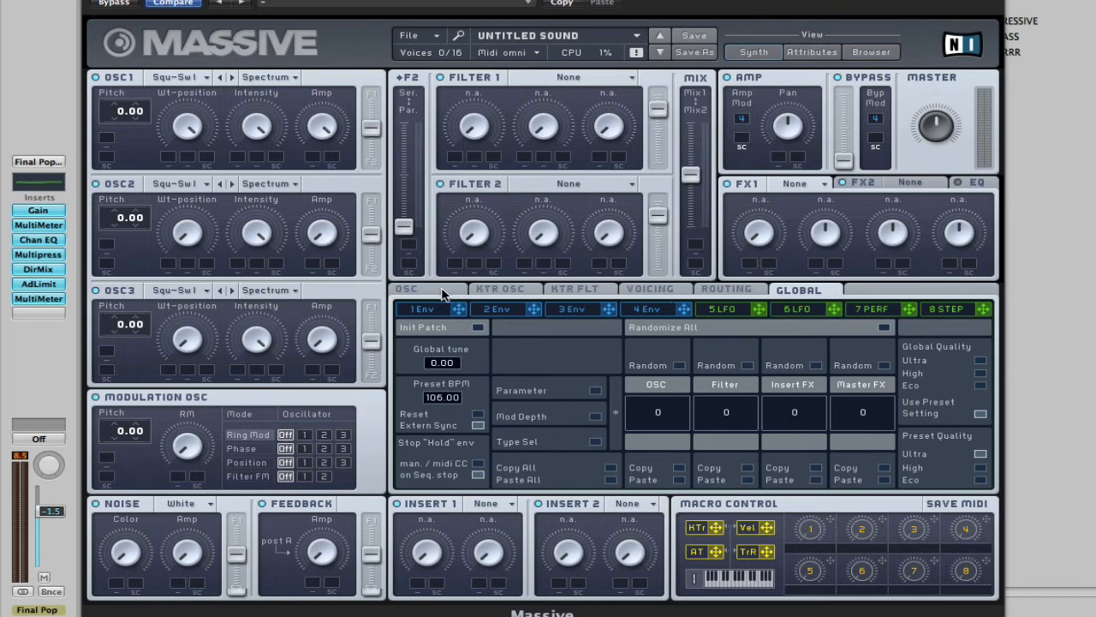
{"action": "left_click", "coordinate": [649, 289]}
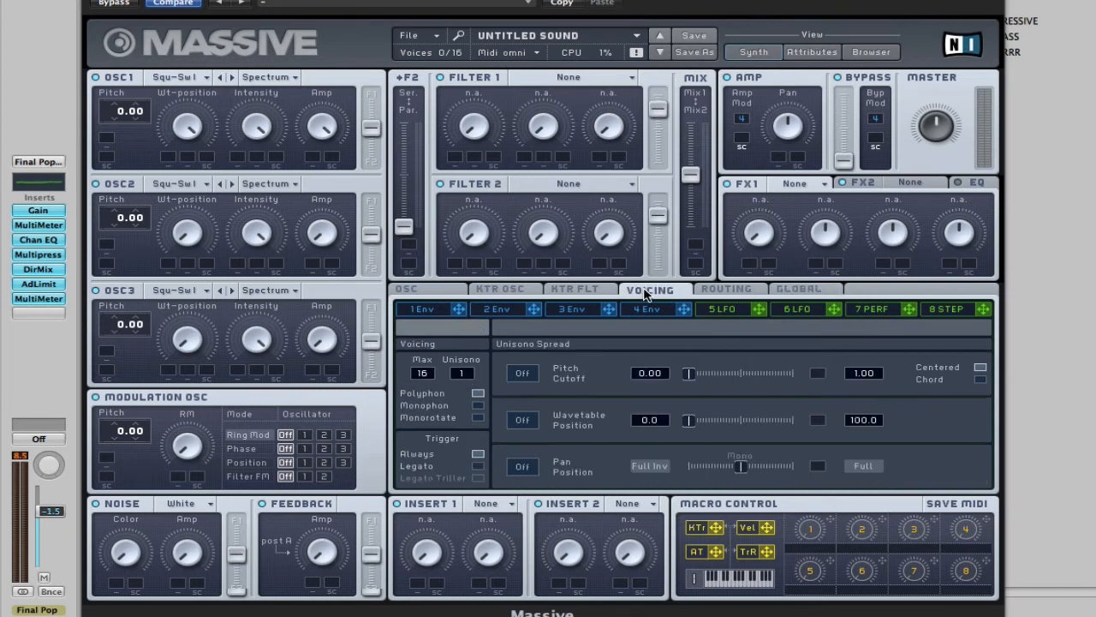
{"action": "left_click_drag", "start_coordinate": [466, 379], "coordinate": [474, 371]}
{"action": "left_click", "coordinate": [479, 406]}
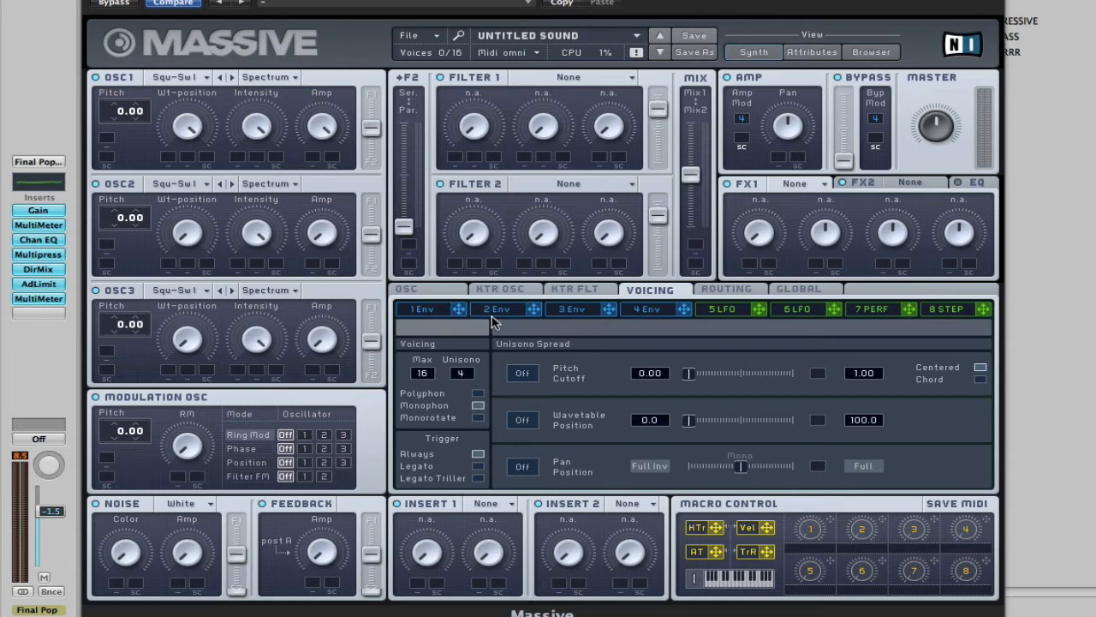
Increase the glide time in the oscillator settings to a bit below the knob's midpoint
{"action": "left_click", "coordinate": [440, 292]}
{"action": "left_click_drag", "start_coordinate": [430, 463], "coordinate": [426, 410]}
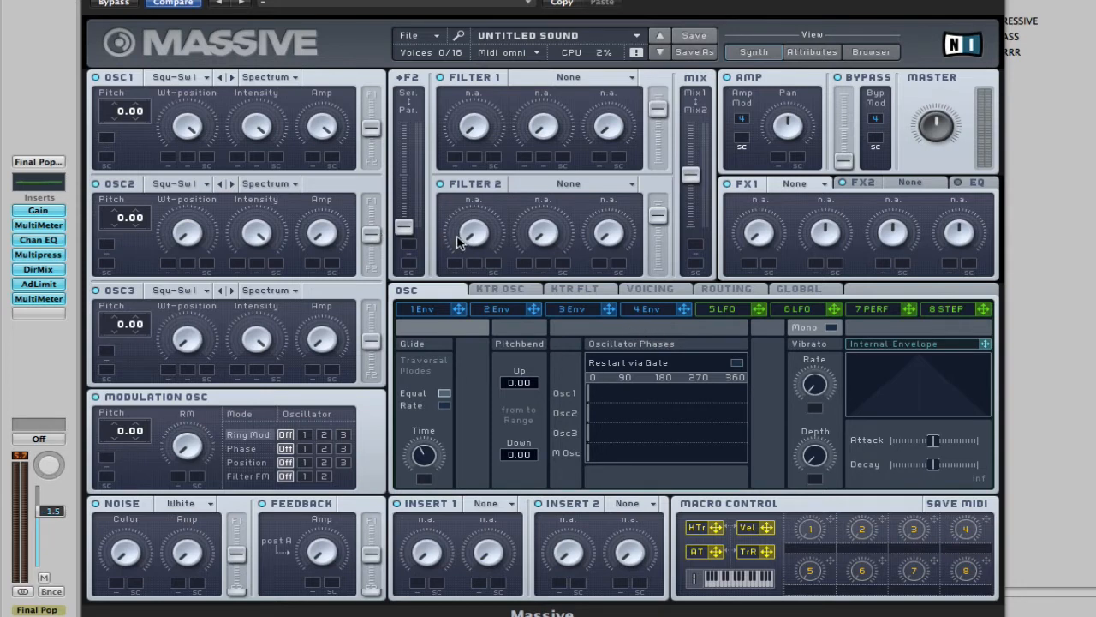
Shape envelope 4 with the decay level at maximum and a longer attack and release
{"action": "left_click", "coordinate": [648, 309]}
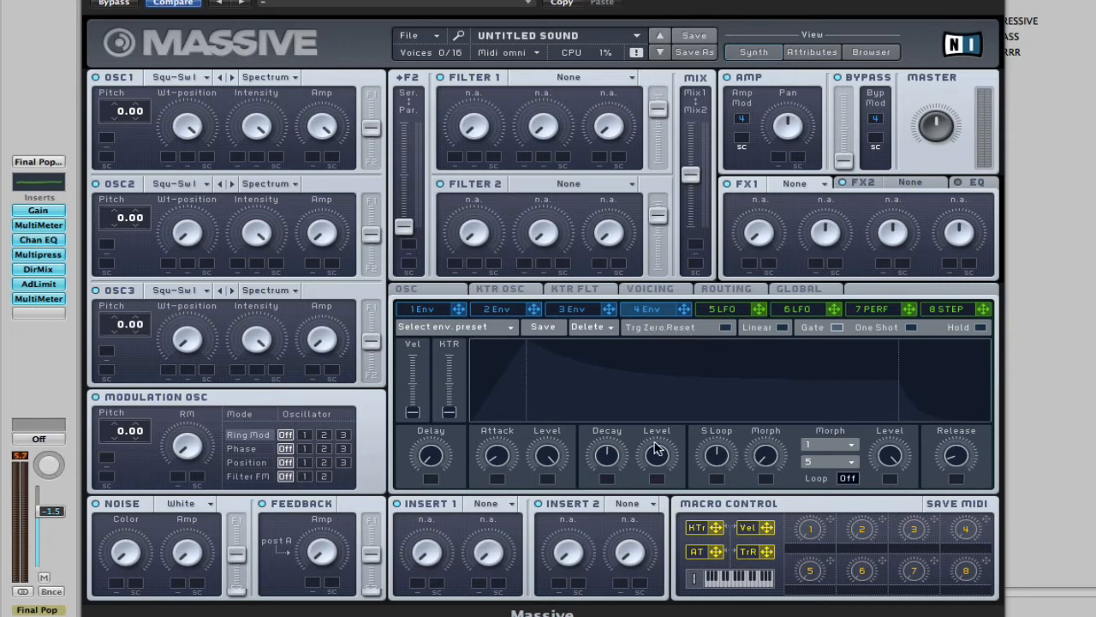
{"action": "left_click_drag", "start_coordinate": [666, 466], "coordinate": [653, 375]}
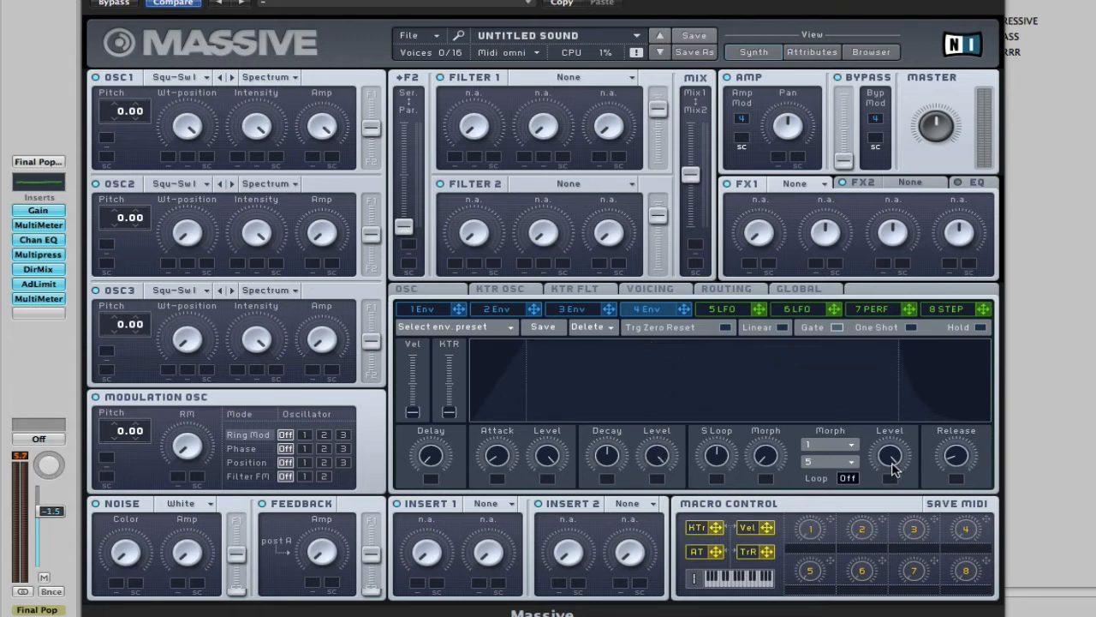
{"action": "left_click_drag", "start_coordinate": [957, 460], "coordinate": [955, 428]}
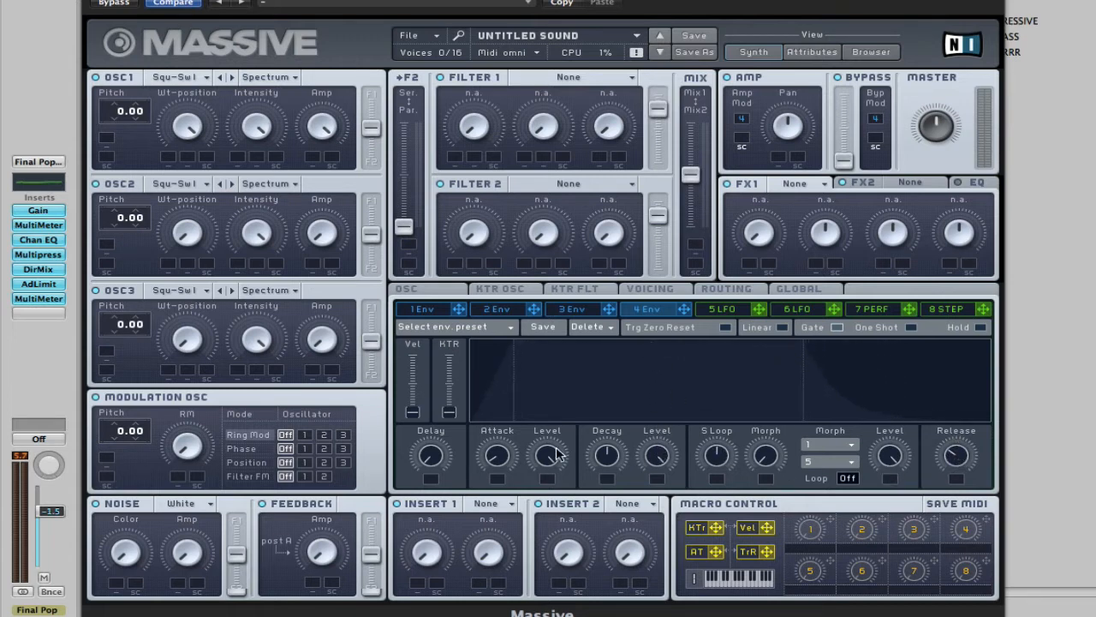
{"action": "left_click_drag", "start_coordinate": [500, 456], "coordinate": [490, 431]}
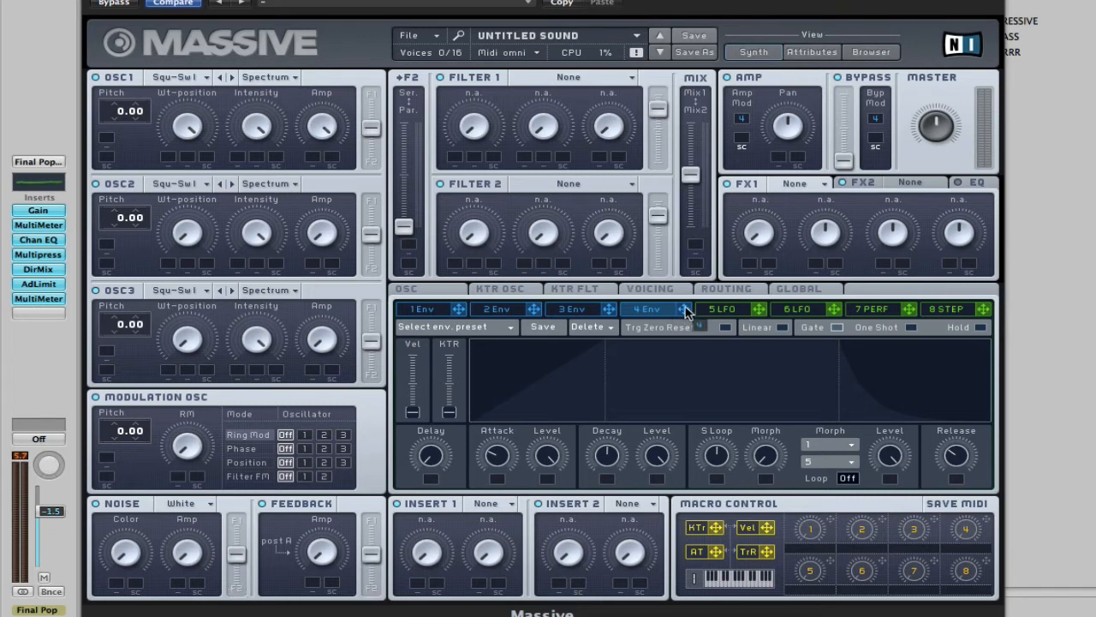
Modulate OSC1's Wt-position with envelope 4 and set OSC1's pitch to 12.00
{"action": "left_click_drag", "start_coordinate": [684, 309], "coordinate": [169, 163]}
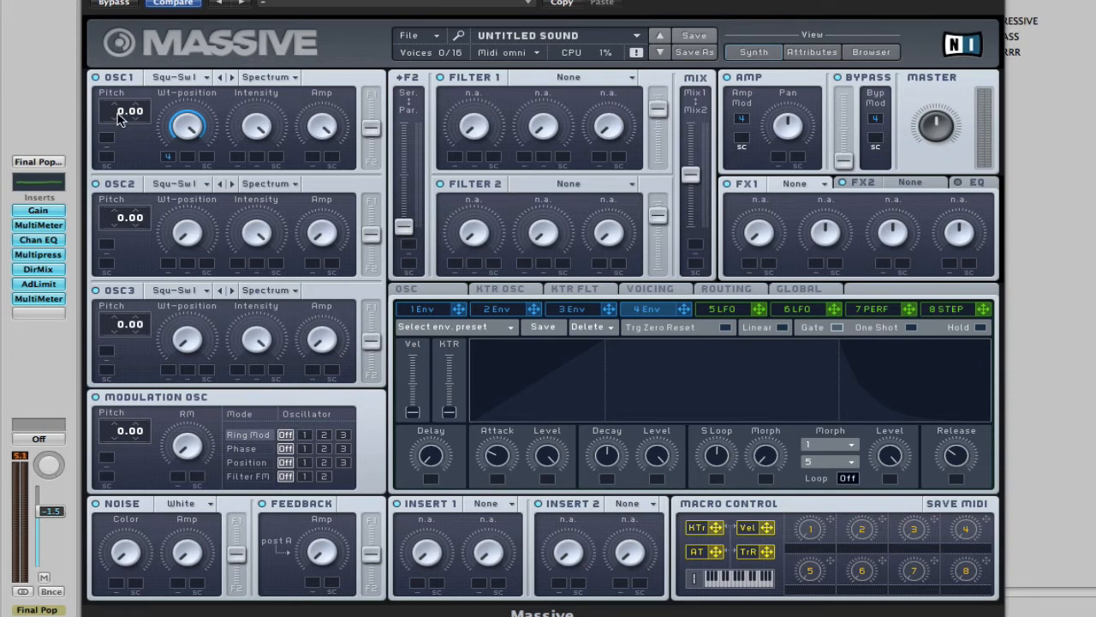
{"action": "left_click_drag", "start_coordinate": [120, 118], "coordinate": [122, 110]}
Apply the modulation oscillator's Phase mode to oscillator 1, with the Phase amount raised and pitch at 12.00
{"action": "left_click", "coordinate": [302, 448]}
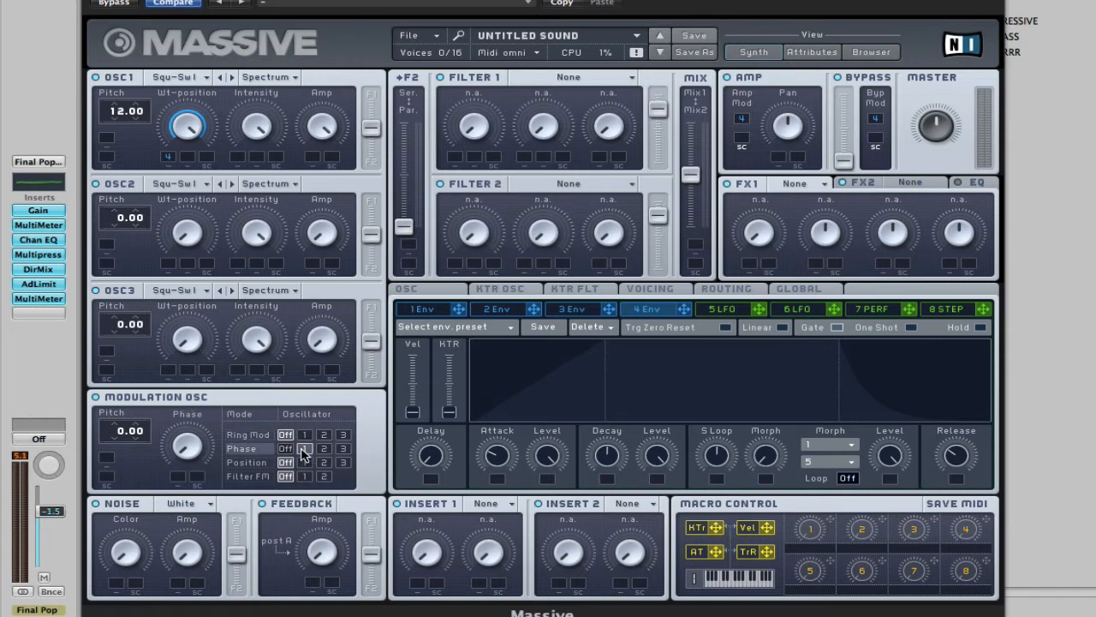
{"action": "left_click_drag", "start_coordinate": [184, 448], "coordinate": [182, 408]}
{"action": "left_click_drag", "start_coordinate": [118, 437], "coordinate": [119, 403]}
Set Filter 1 to Scream and modulate its Resonance with envelope 4
{"action": "left_click", "coordinate": [635, 78]}
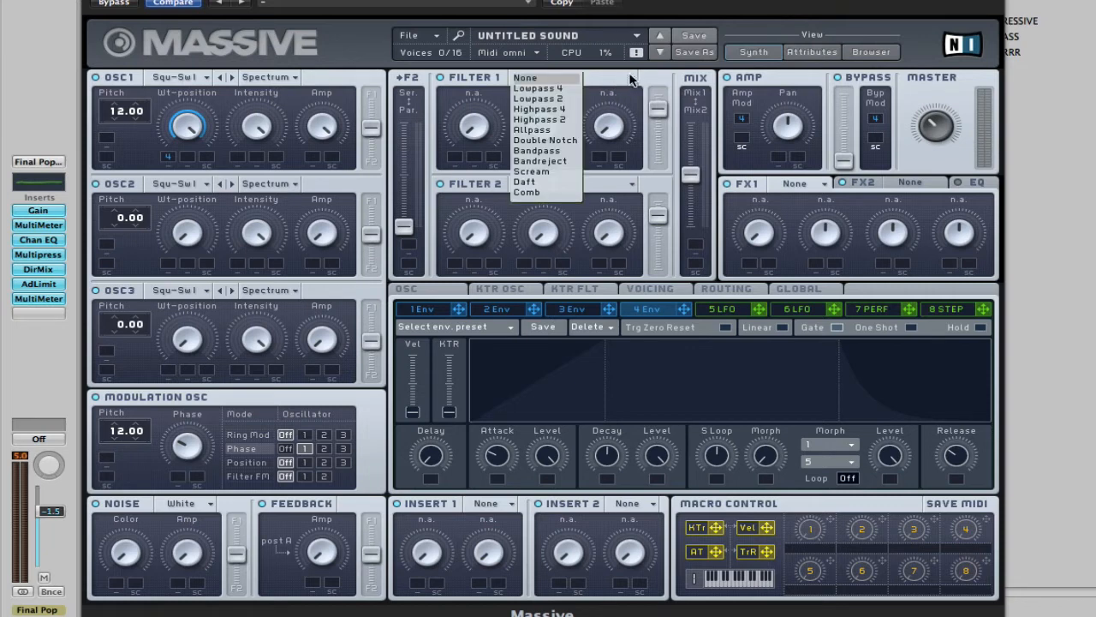
{"action": "left_click", "coordinate": [545, 177]}
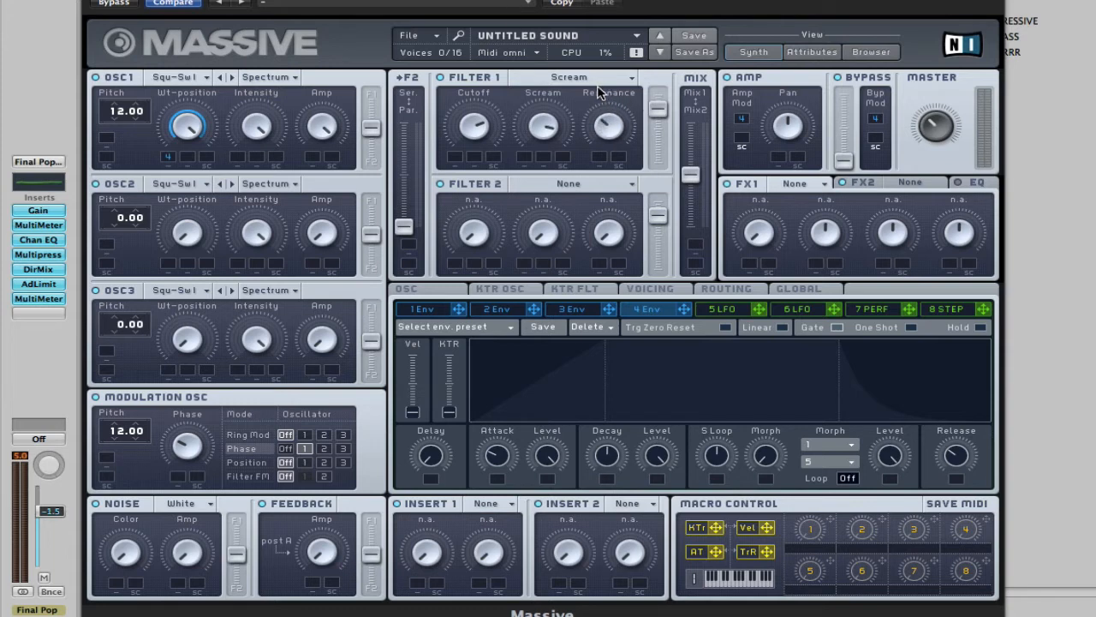
{"action": "left_click_drag", "start_coordinate": [683, 310], "coordinate": [605, 95]}
Set FX1 to Classic Tube and FX2 to Reverb with a slightly raised Dry/Wet amount
{"action": "left_click", "coordinate": [806, 185]}
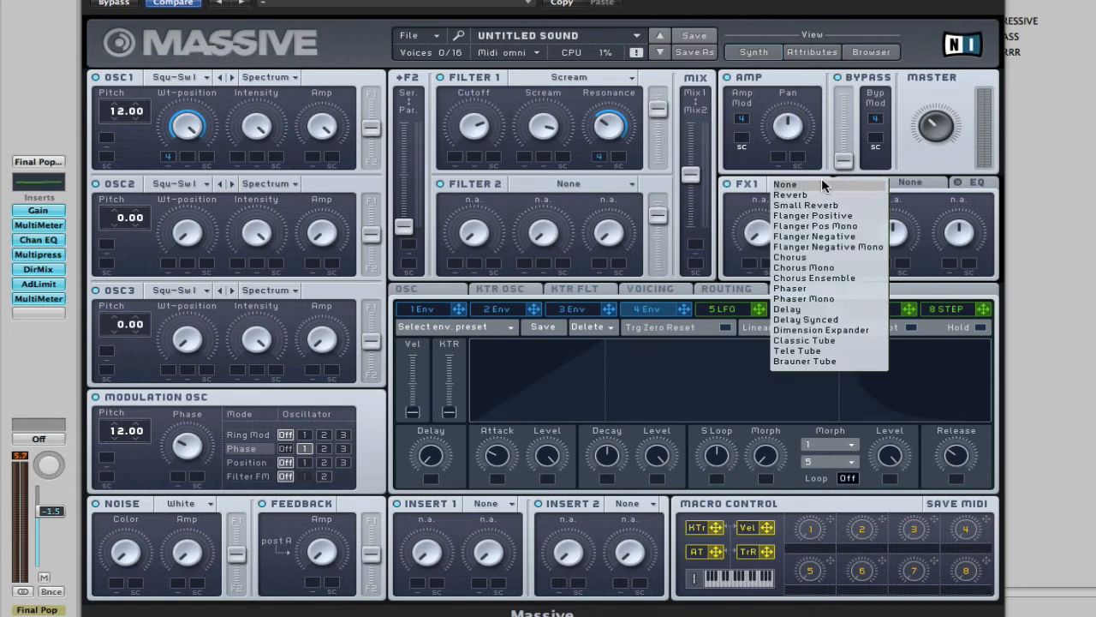
{"action": "left_click", "coordinate": [805, 340]}
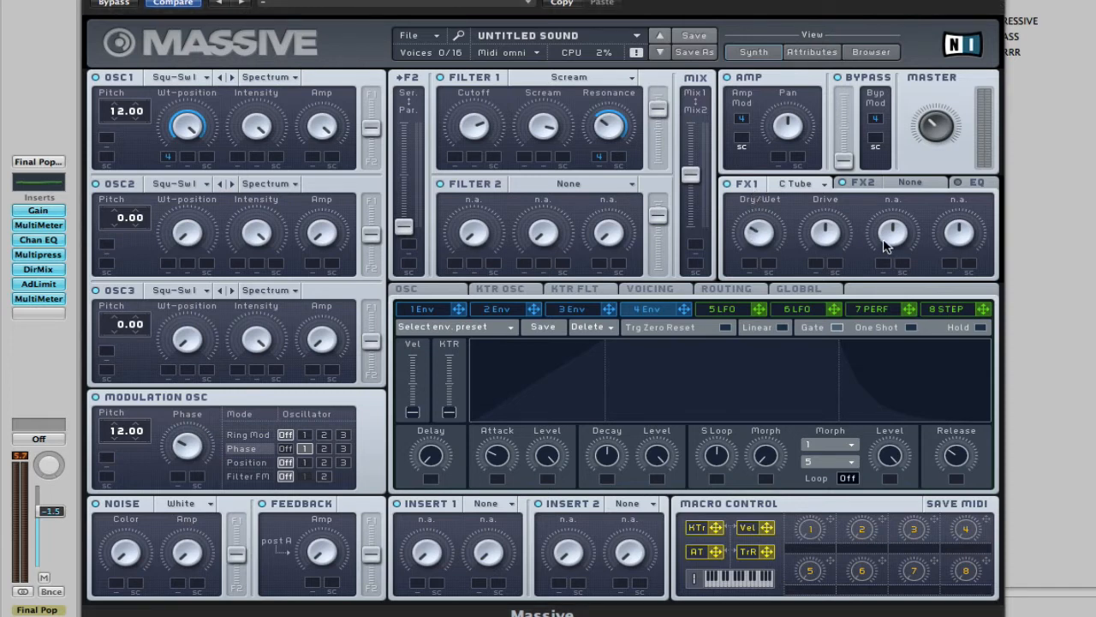
{"action": "left_click", "coordinate": [904, 185]}
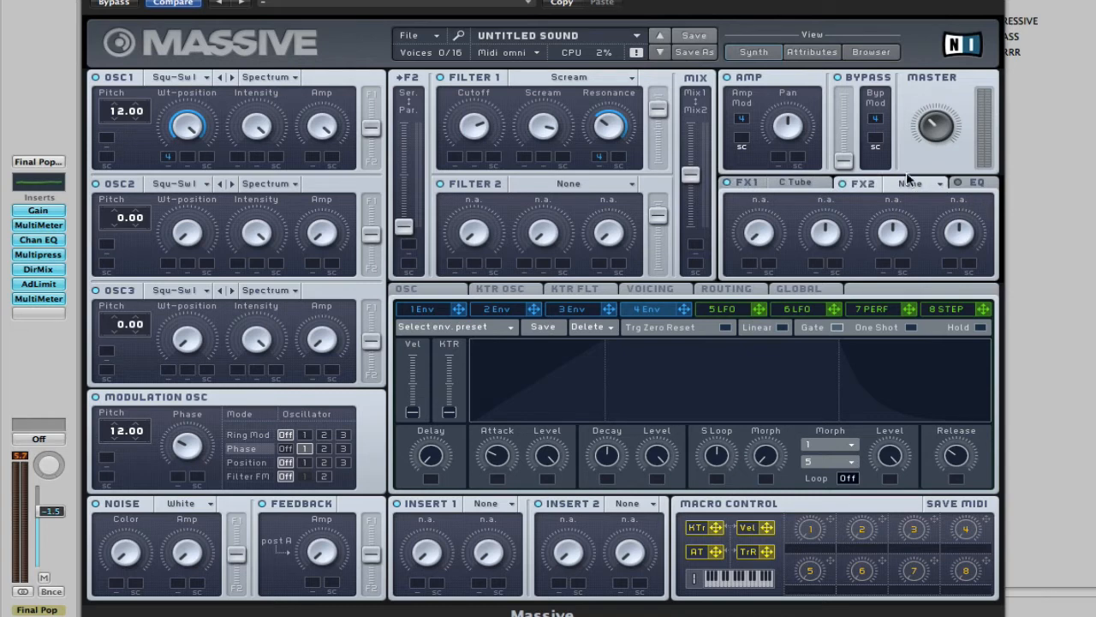
{"action": "left_click", "coordinate": [937, 181]}
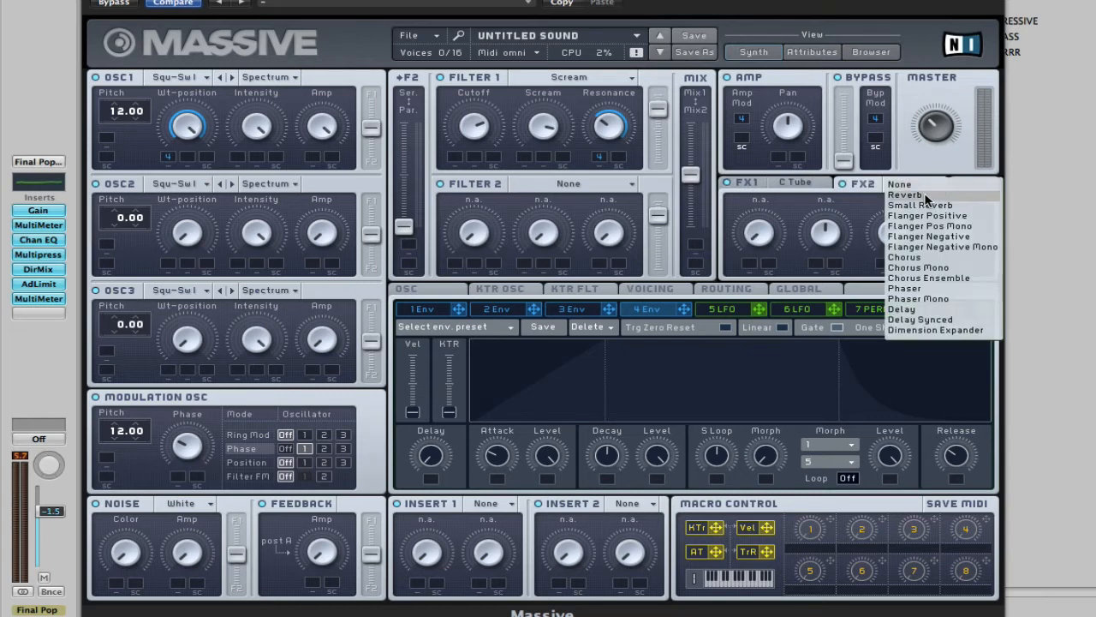
{"action": "left_click", "coordinate": [927, 193]}
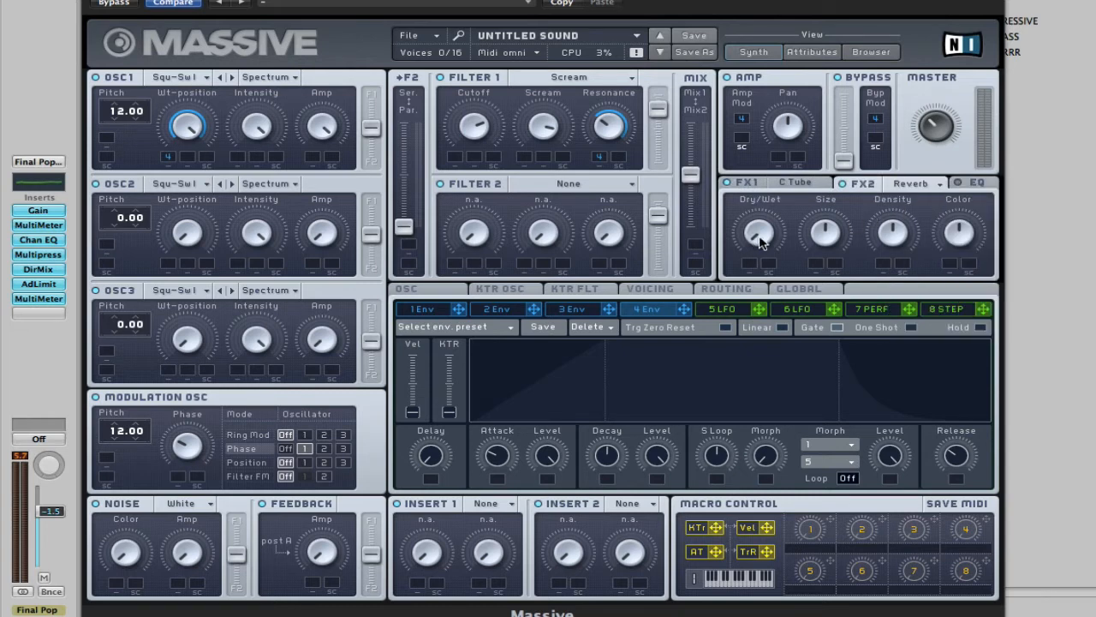
{"action": "left_click_drag", "start_coordinate": [760, 237], "coordinate": [752, 204]}
Lower the EQ's Low Shelf and slightly boost its High Shelf
{"action": "left_click", "coordinate": [981, 184]}
{"action": "left_click_drag", "start_coordinate": [769, 238], "coordinate": [768, 270]}
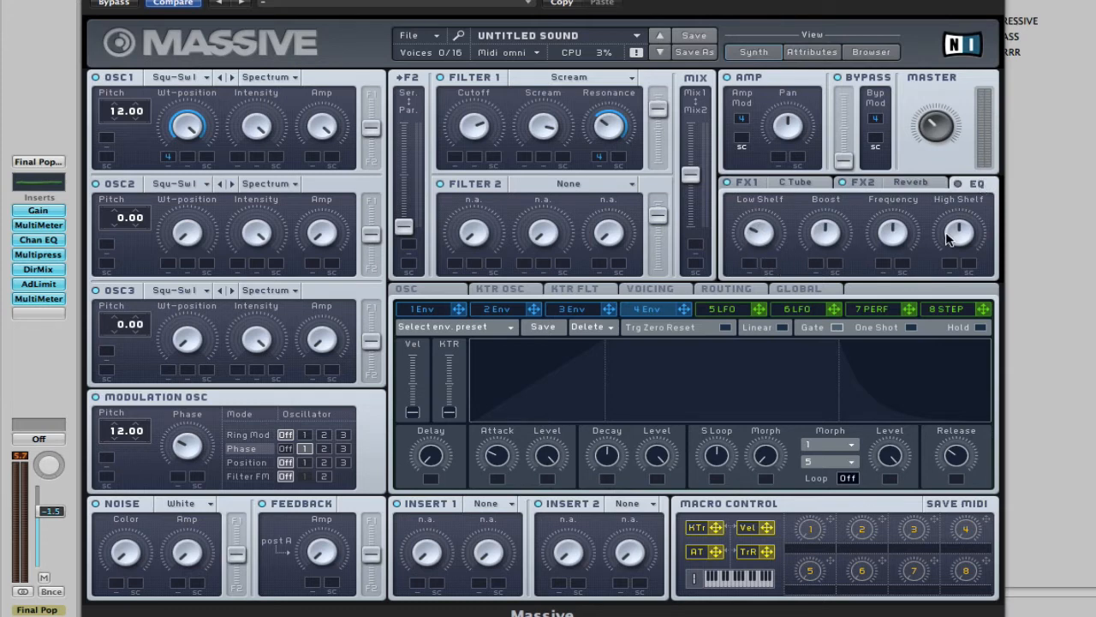
{"action": "left_click_drag", "start_coordinate": [963, 235], "coordinate": [965, 215]}
Raise OSC2's Amp to maximum and modulate its Wt-position and Intensity with envelope 4
{"action": "left_click_drag", "start_coordinate": [321, 240], "coordinate": [315, 116]}
{"action": "left_click_drag", "start_coordinate": [165, 271], "coordinate": [168, 265]}
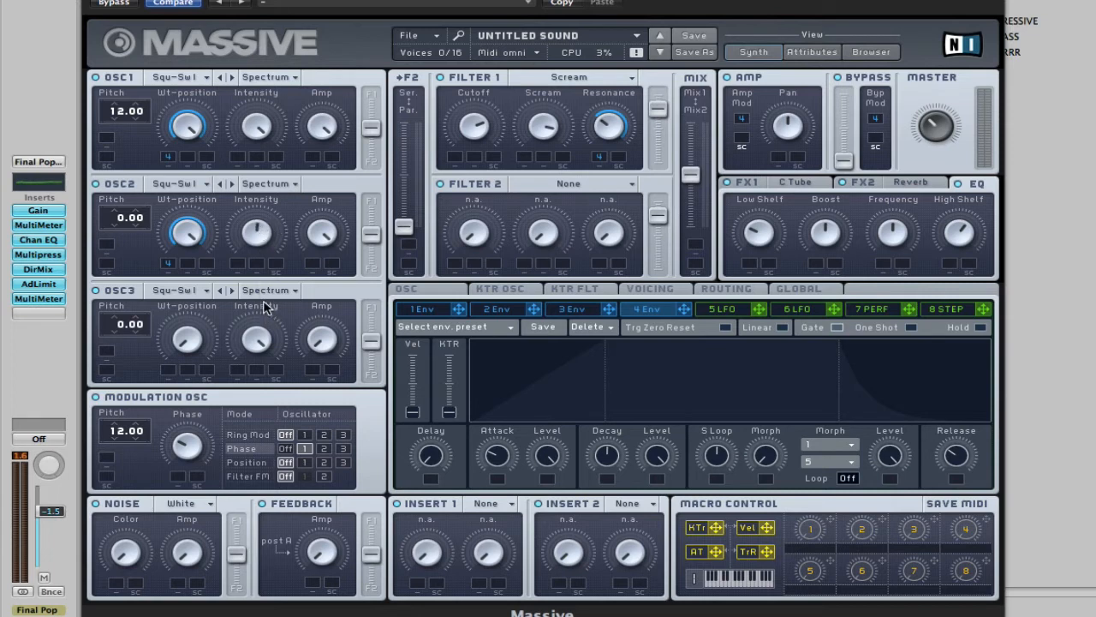
{"action": "left_click_drag", "start_coordinate": [683, 310], "coordinate": [238, 262]}
Set Insert 1 to Sample & Hold with a low Dry/Wet amount and Pitch just below the midpoint
{"action": "left_click", "coordinate": [510, 510]}
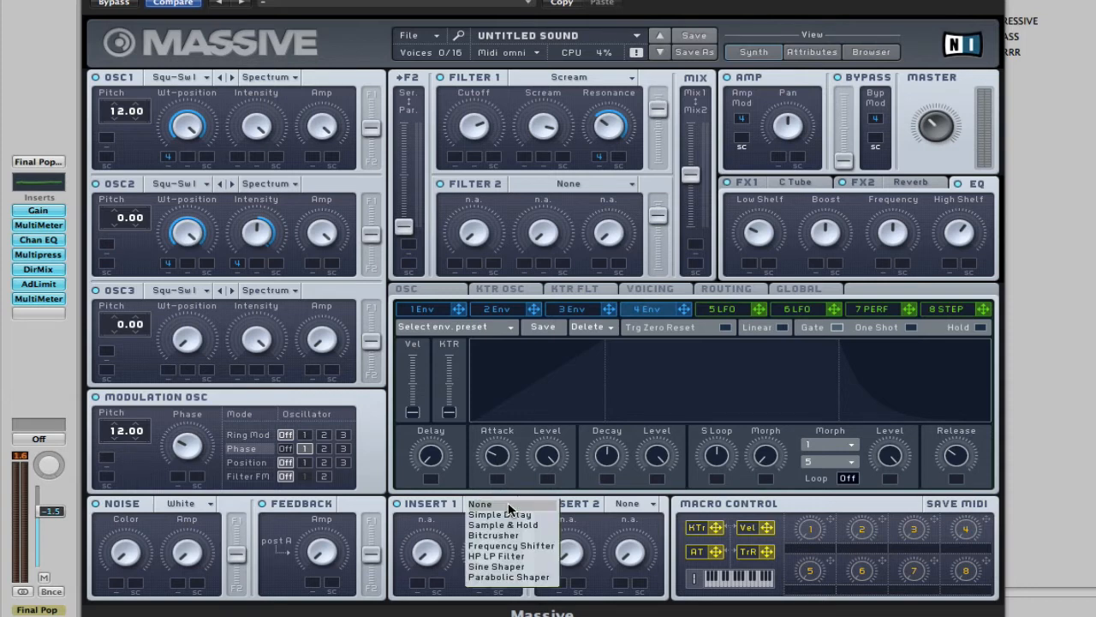
{"action": "left_click", "coordinate": [509, 525]}
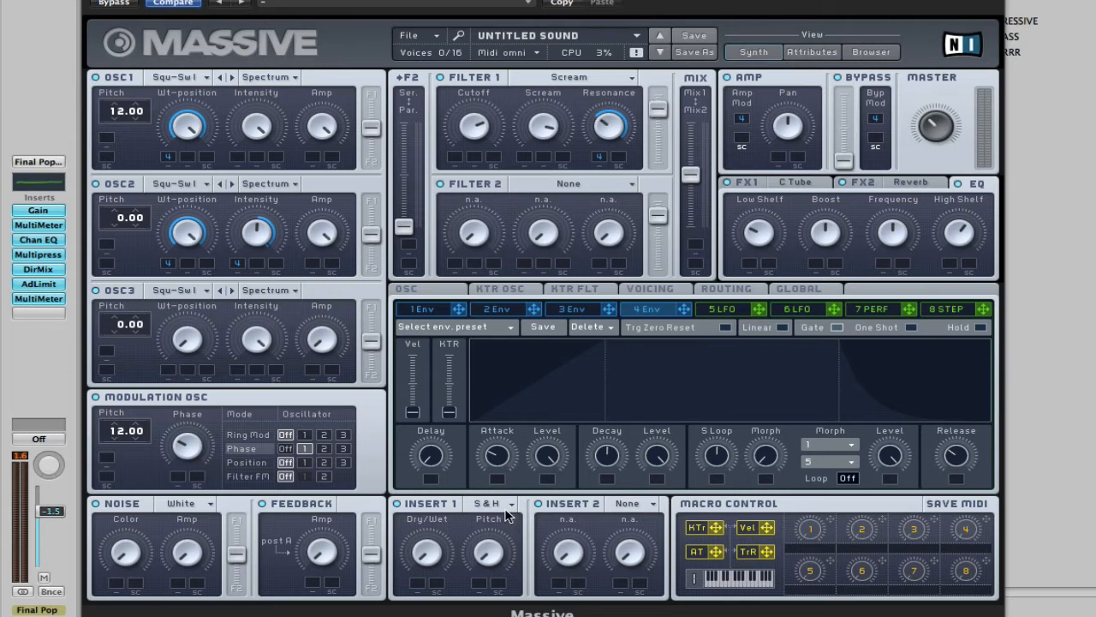
{"action": "left_click", "coordinate": [507, 504]}
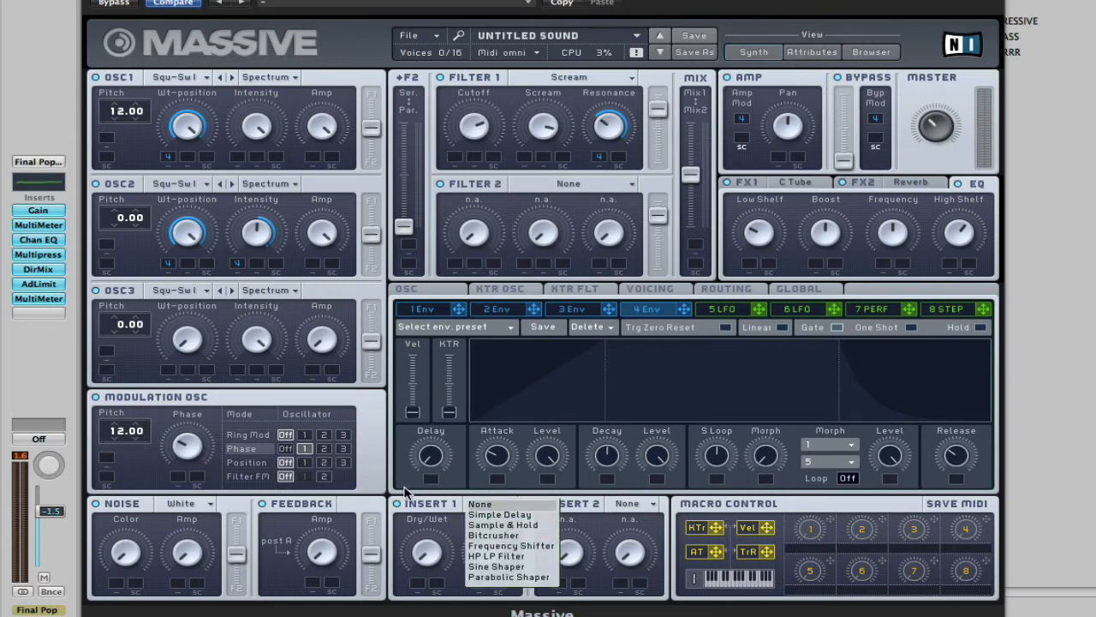
{"action": "left_click", "coordinate": [447, 504]}
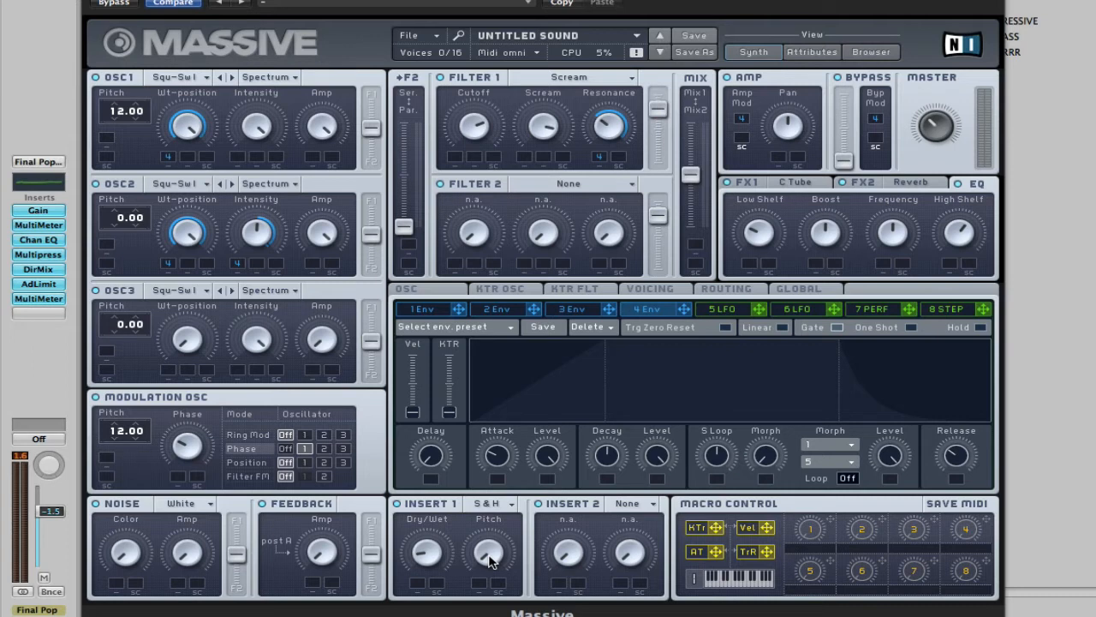
{"action": "left_click_drag", "start_coordinate": [489, 555], "coordinate": [485, 498]}
Modulate OSC1's pitch with envelope 4 by -12.00
{"action": "left_click_drag", "start_coordinate": [683, 310], "coordinate": [133, 167]}
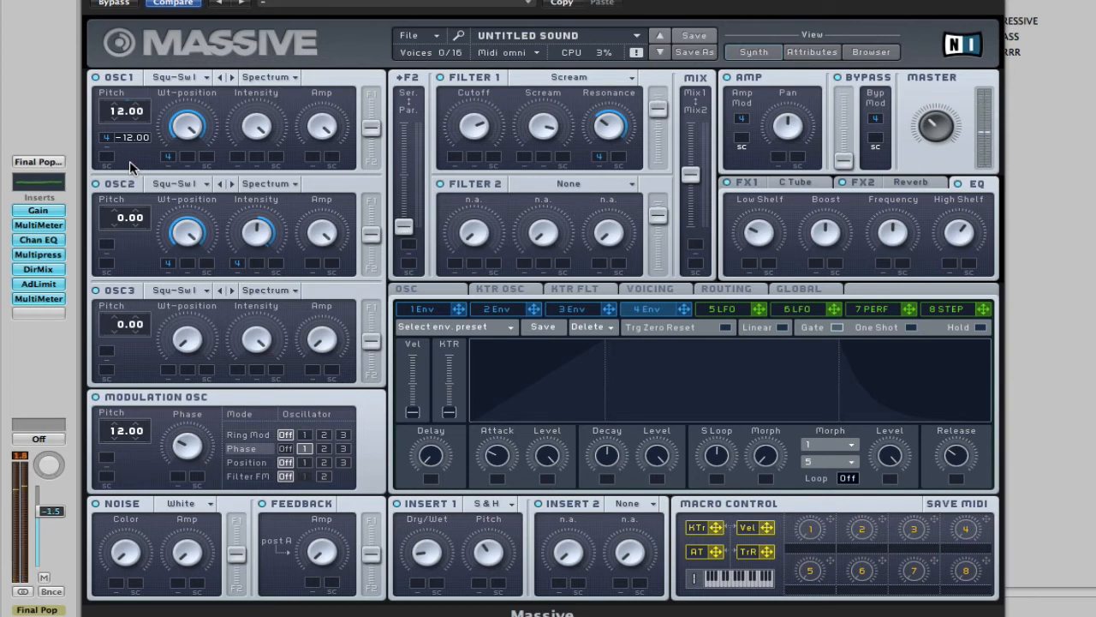
Remove the envelope 4 modulation from OSC1's pitch
{"action": "left_click", "coordinate": [107, 139]}
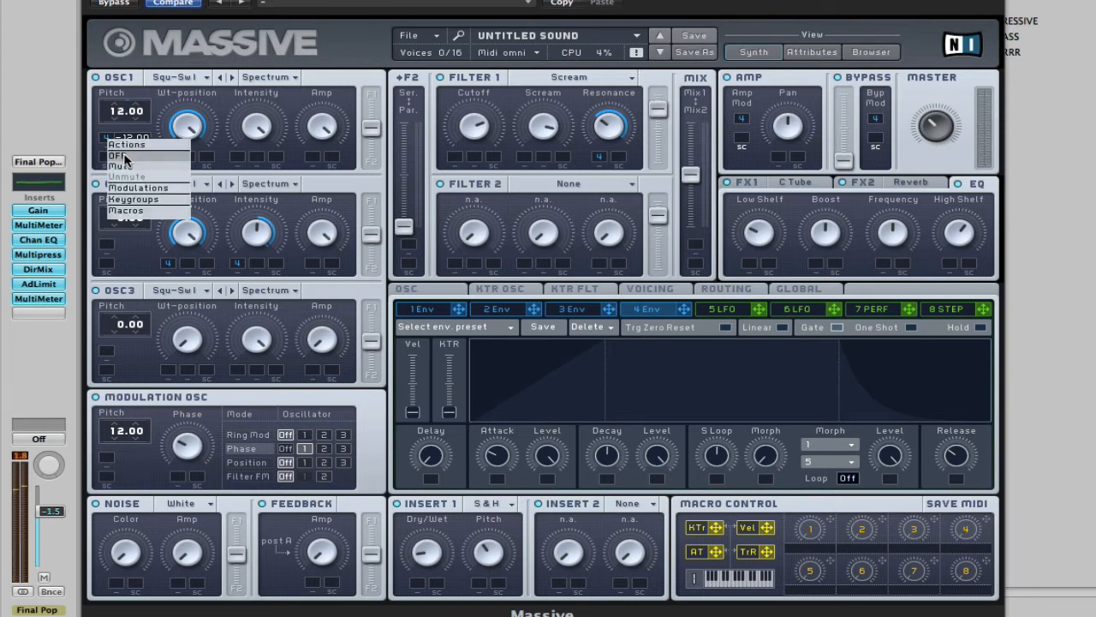
{"action": "left_click", "coordinate": [116, 155]}
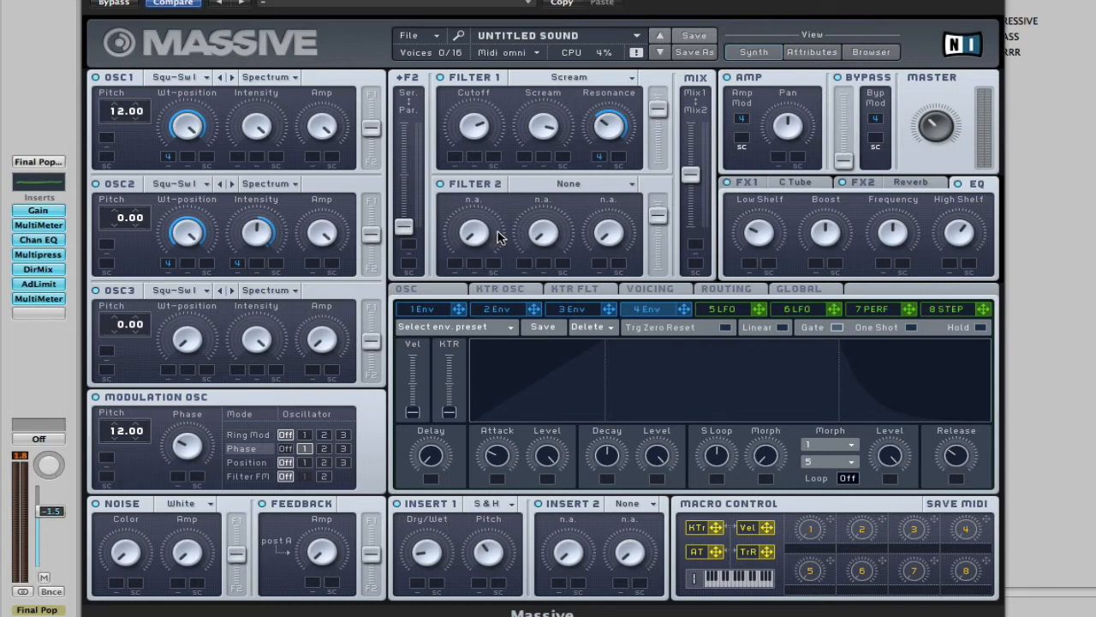
Set Filter 2 to Lowpass 4 and modulate its Cutoff and Resonance with envelope 4
{"action": "left_click", "coordinate": [615, 186]}
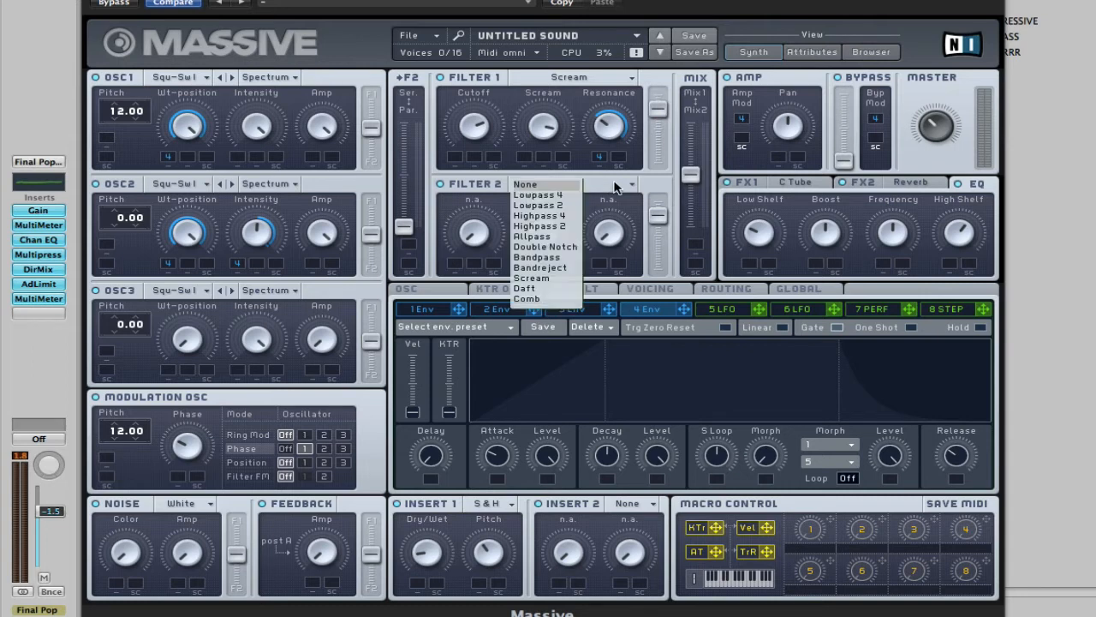
{"action": "left_click", "coordinate": [539, 195]}
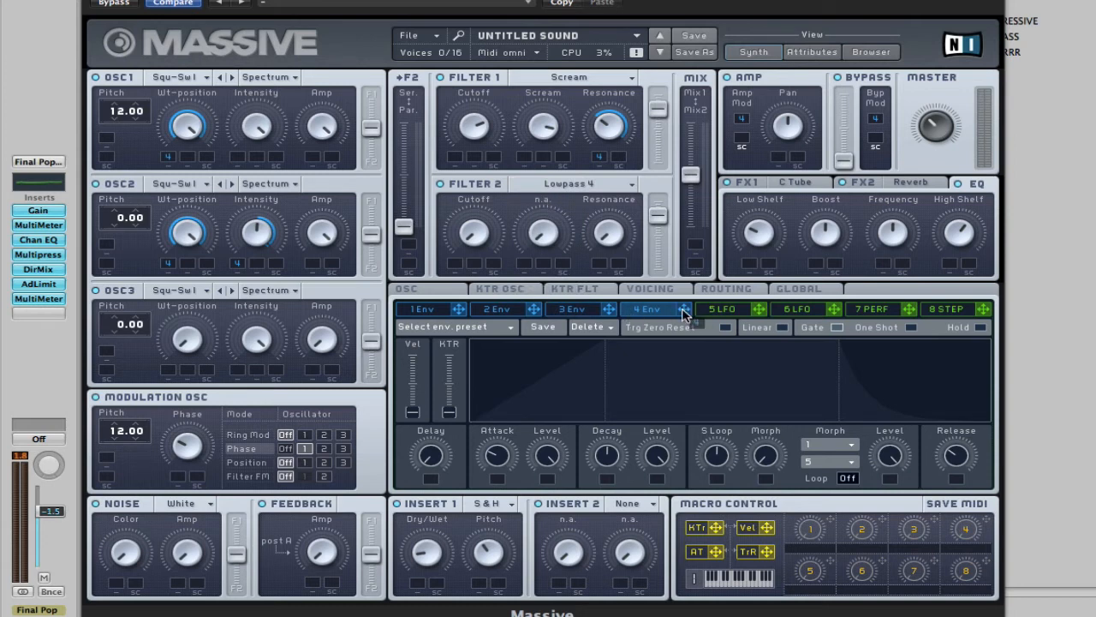
{"action": "left_click_drag", "start_coordinate": [683, 309], "coordinate": [473, 123]}
{"action": "left_click_drag", "start_coordinate": [684, 309], "coordinate": [593, 243]}
Set the voicing to Monophon with 4 Unisono voices and enable the Pitch Cutoff spread
{"action": "left_click", "coordinate": [653, 292]}
{"action": "left_click", "coordinate": [522, 374]}
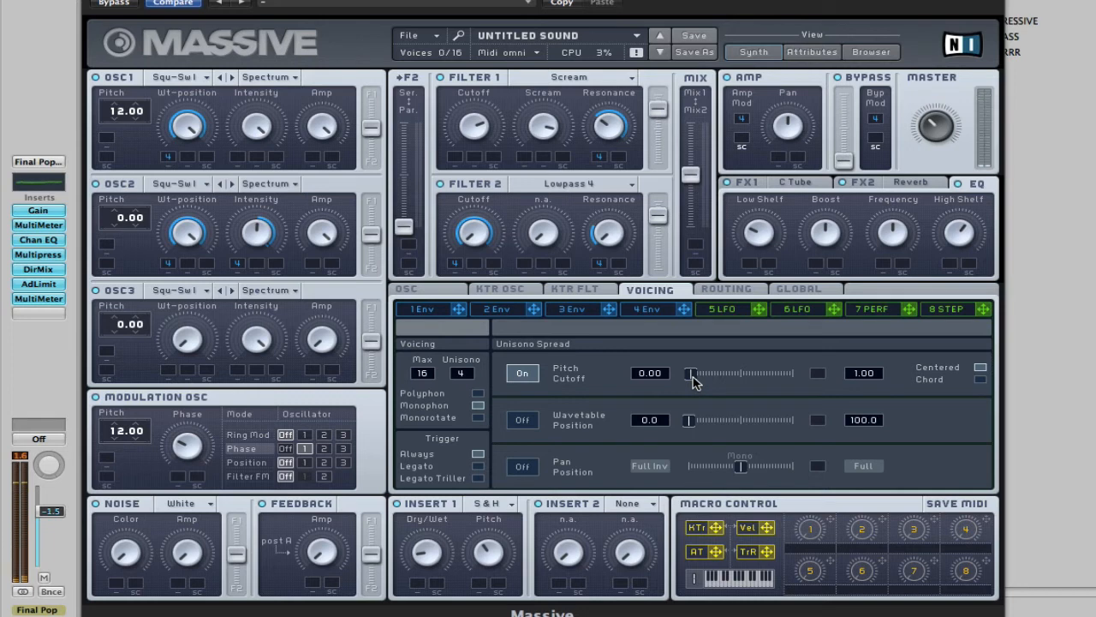
Audition the patch by playing notes in octaves 2 and 3 on the Caps Lock Keyboard
{"action": "key", "text": "Caps_Lock"}
{"action": "key", "text": "k"}
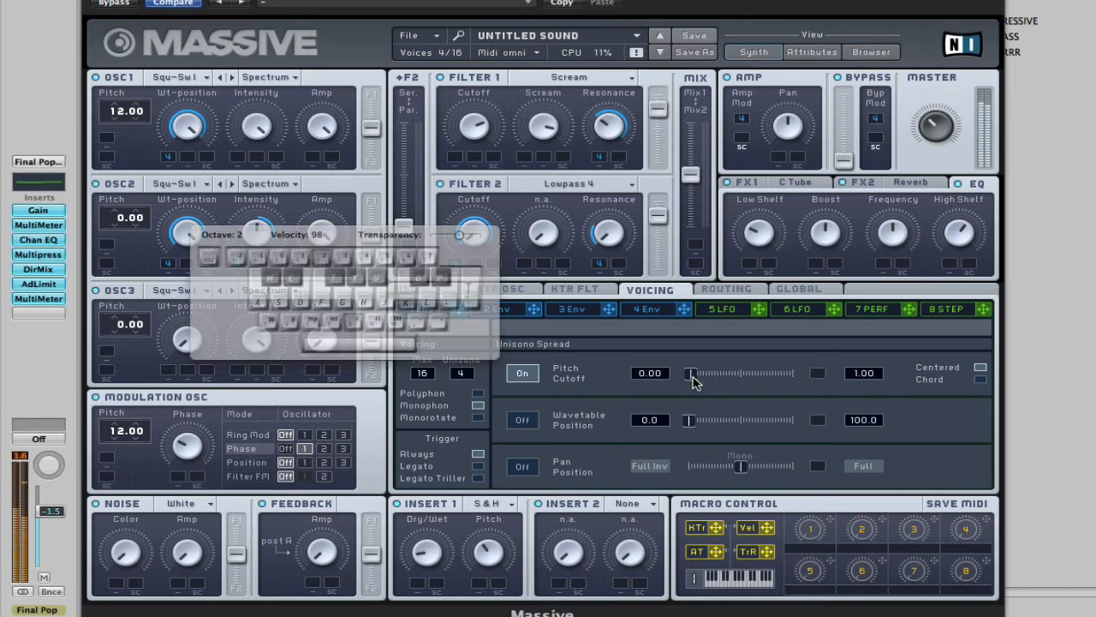
{"action": "key", "text": "k"}
{"action": "key", "text": "f"}
{"action": "key", "text": "h"}
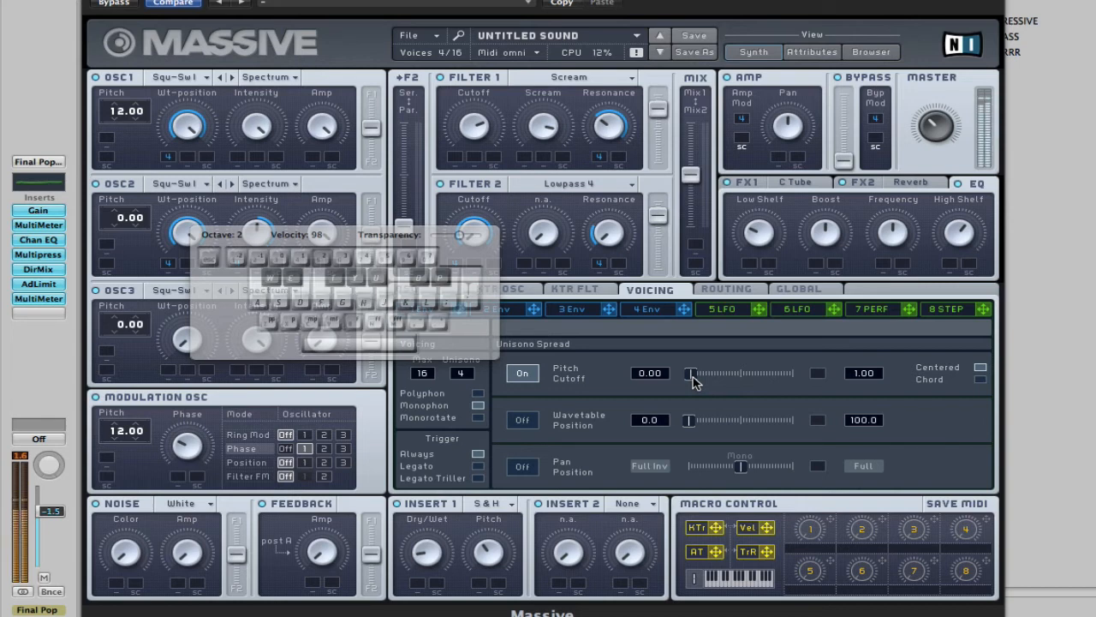
{"action": "key", "text": "b"}
{"action": "key", "text": "6"}
{"action": "key", "text": "h"}
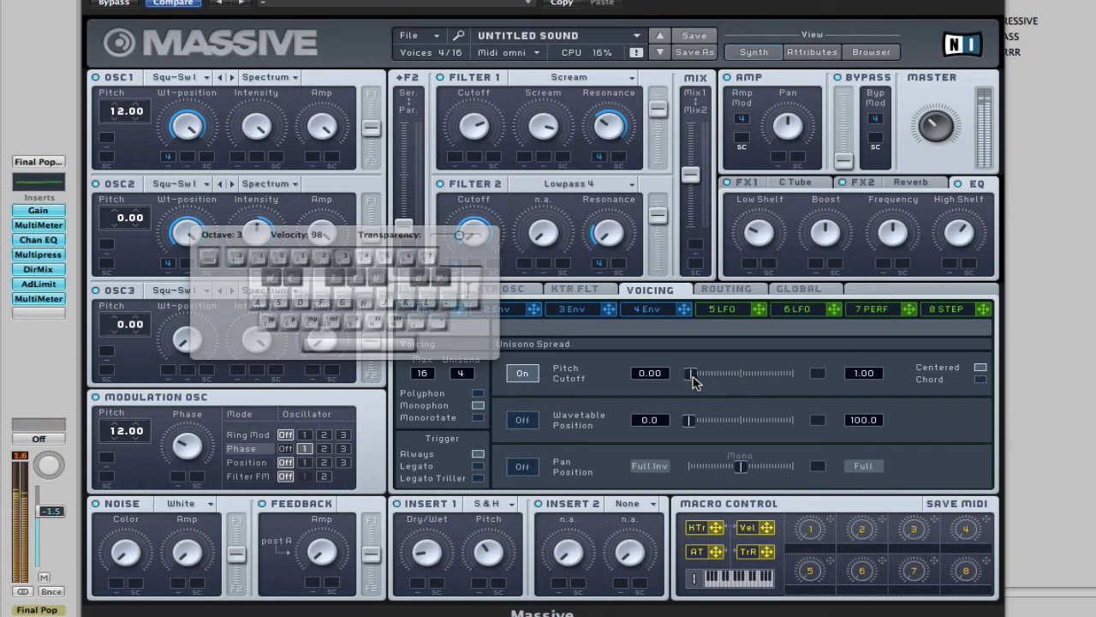
{"action": "key", "text": "j"}
{"action": "key", "text": "l"}
{"action": "key", "text": "l"}
{"action": "key", "text": "k"}
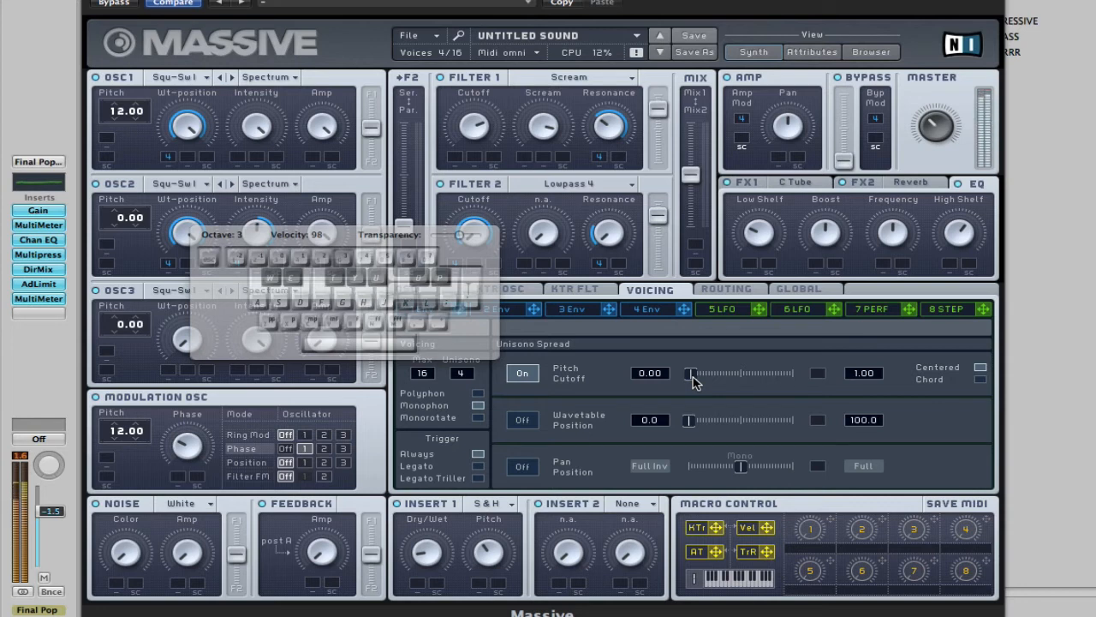
{"action": "key", "text": "h"}
{"action": "key", "text": "l"}
{"action": "key", "text": "h"}
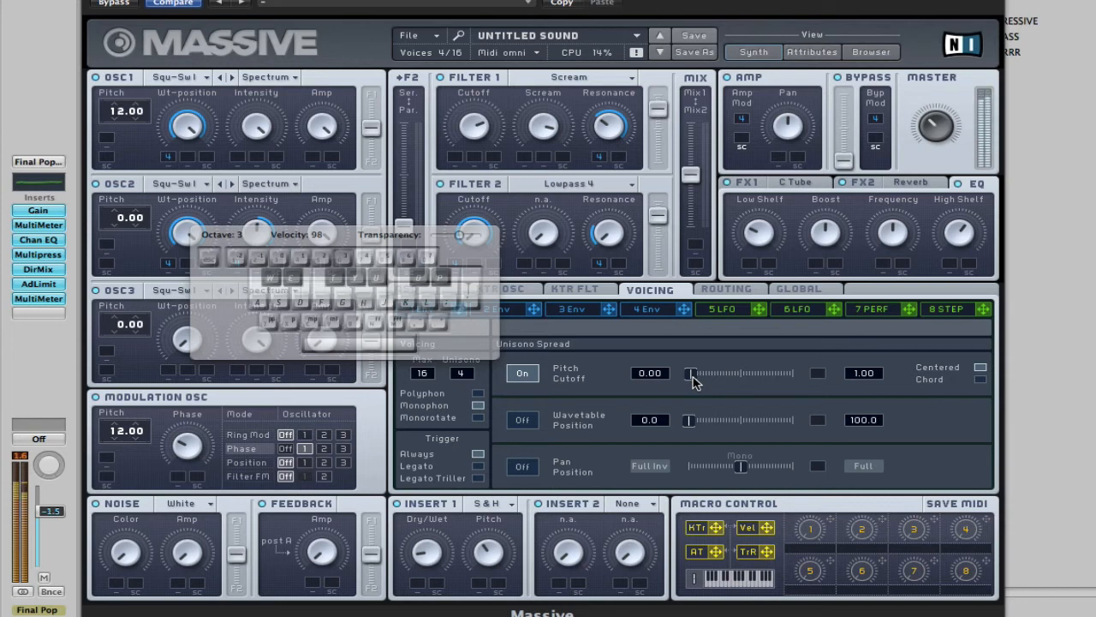
{"action": "key", "text": "d"}
{"action": "key", "text": "h"}
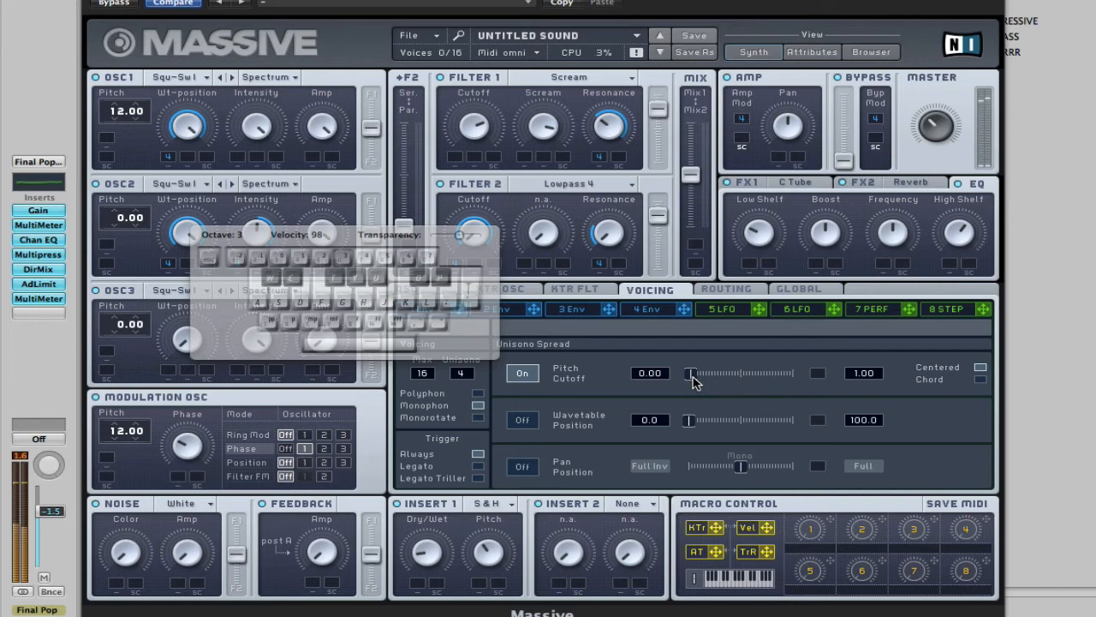
{"action": "key", "text": "super+k"}
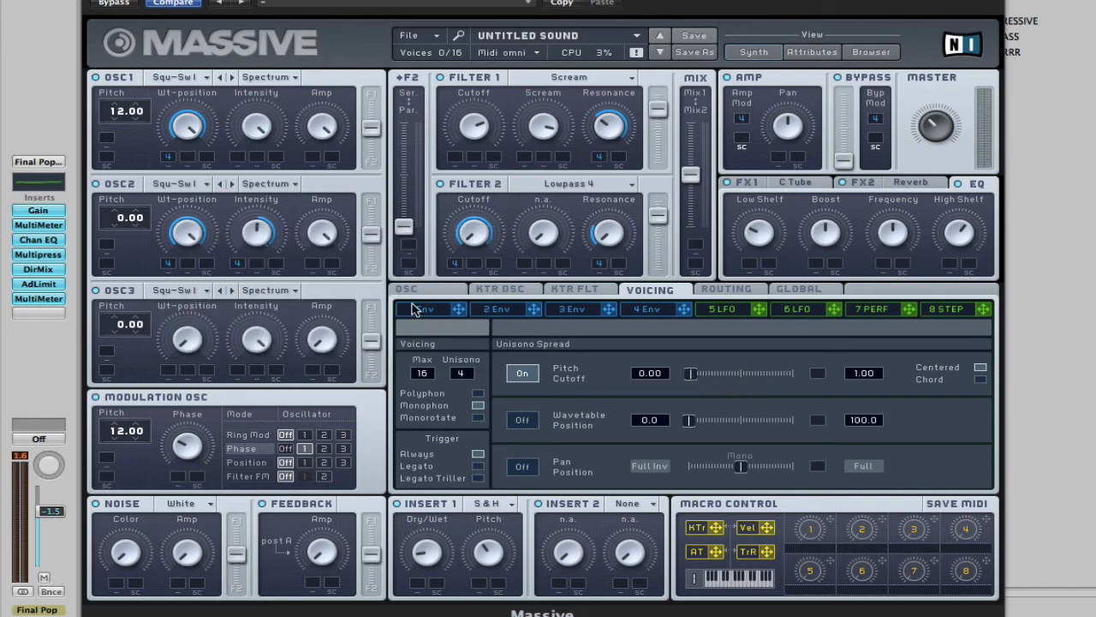
Look through the list of wavetables available for OSC1
{"action": "left_click", "coordinate": [196, 83]}
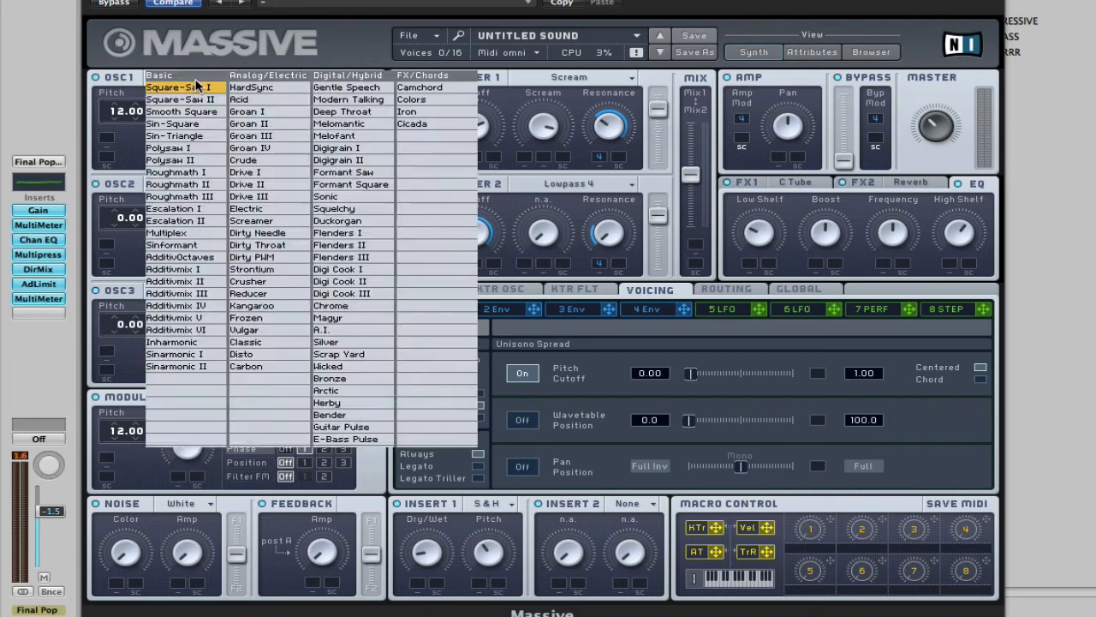
{"action": "left_click", "coordinate": [197, 85]}
{"action": "left_click", "coordinate": [197, 86]}
{"action": "left_click", "coordinate": [340, 45]}
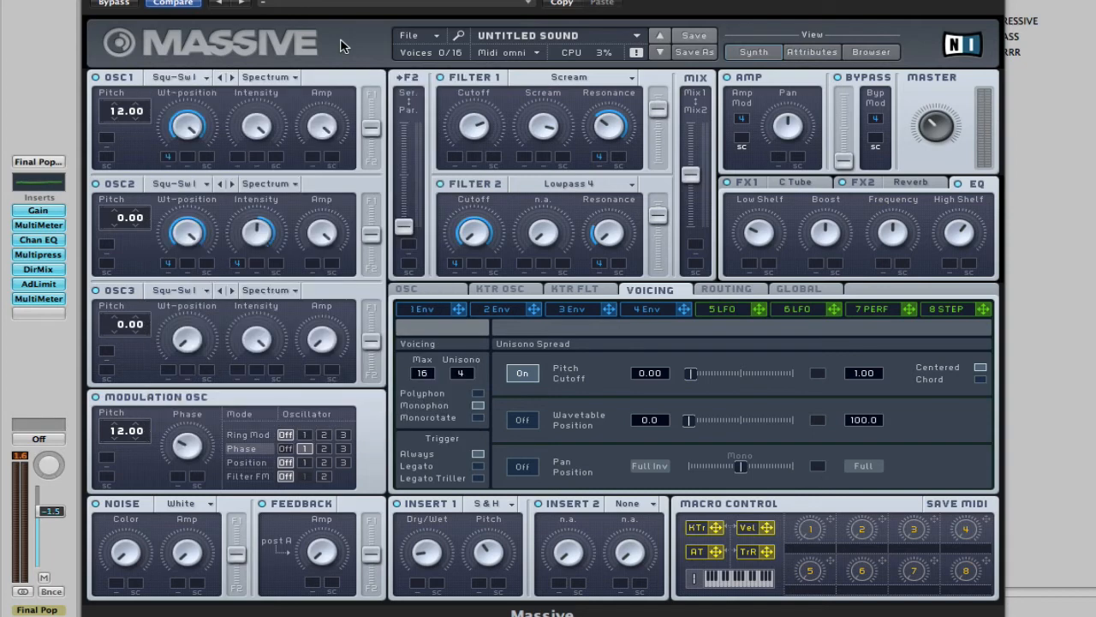
{"action": "left_click", "coordinate": [205, 78]}
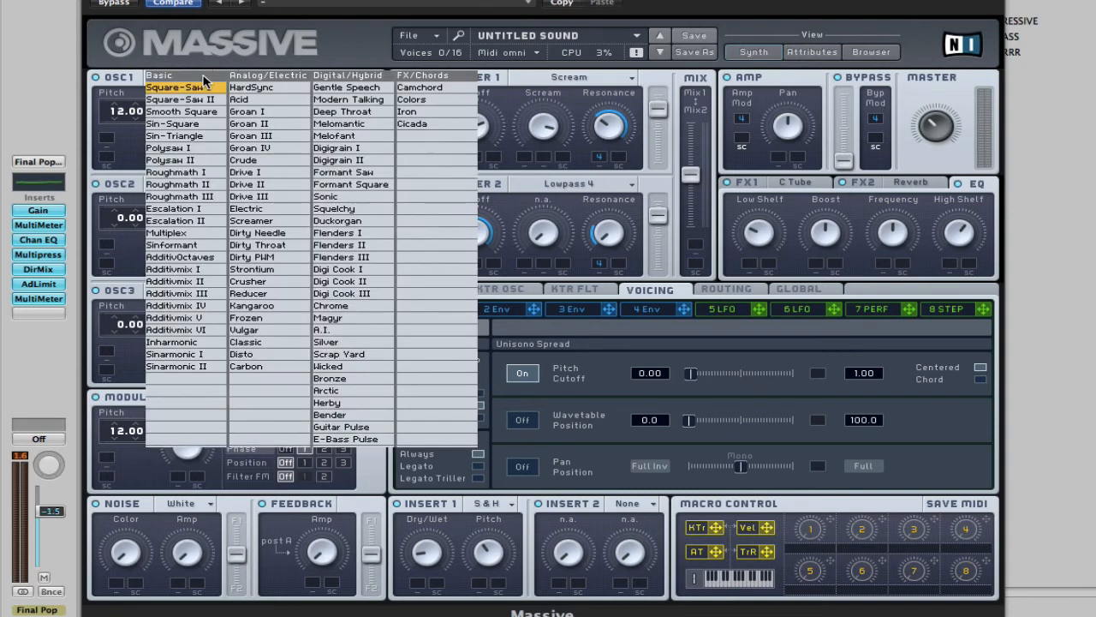
{"action": "left_click", "coordinate": [345, 54]}
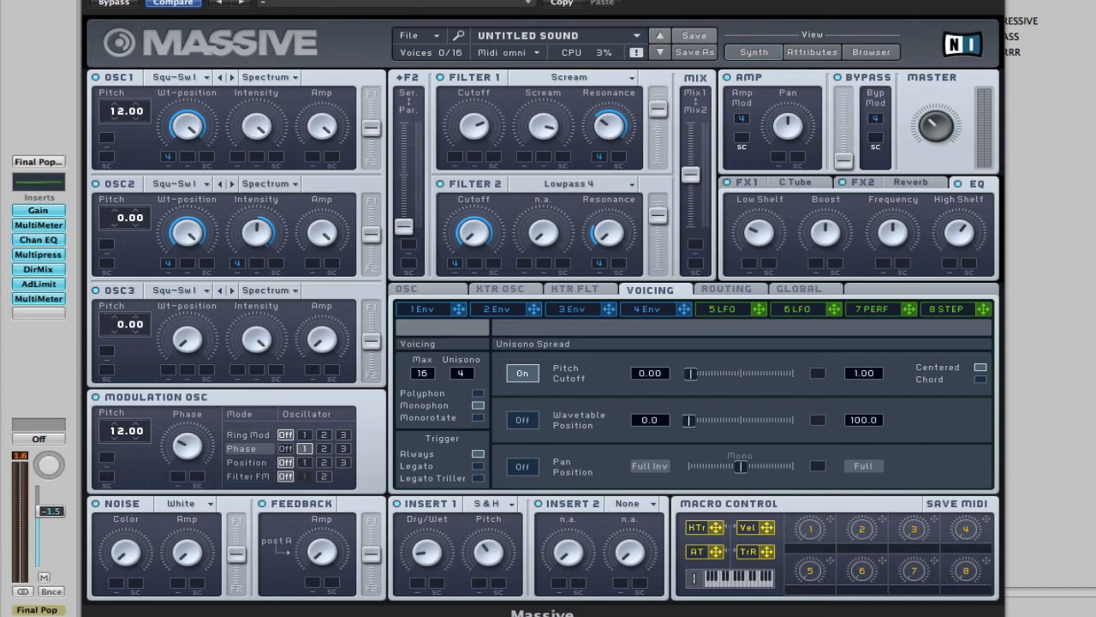
Mute the original Harsh Pad track, unsolo the EVP88 Electric Piano track and play the new sound in the full mix
{"action": "key", "text": "super+w"}
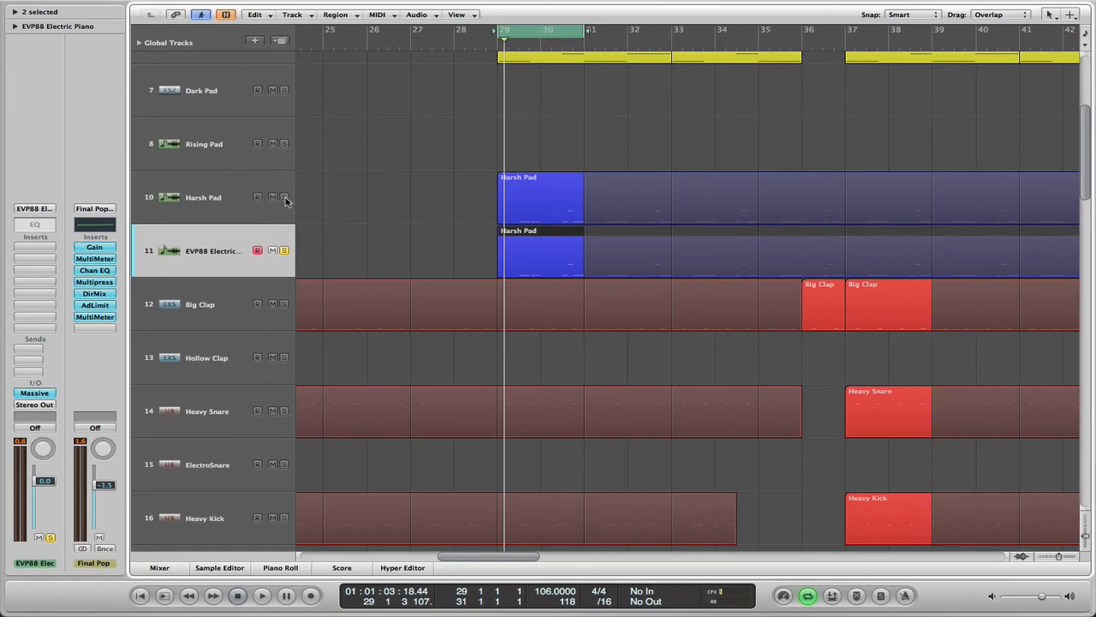
{"action": "left_click", "coordinate": [273, 198]}
{"action": "left_click", "coordinate": [285, 250]}
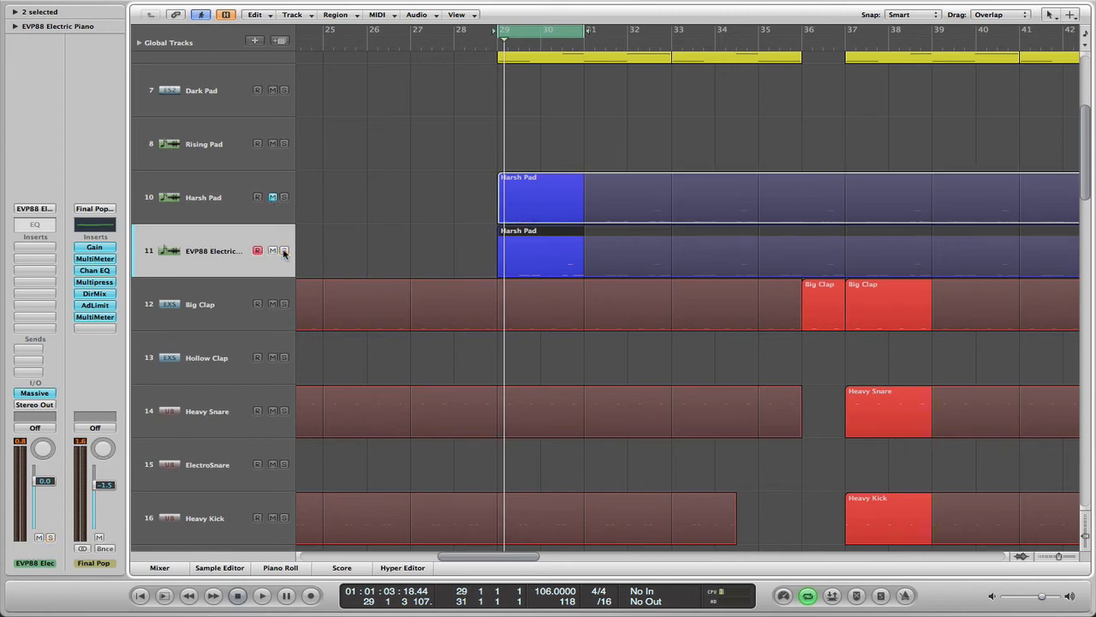
{"action": "key", "text": "space"}
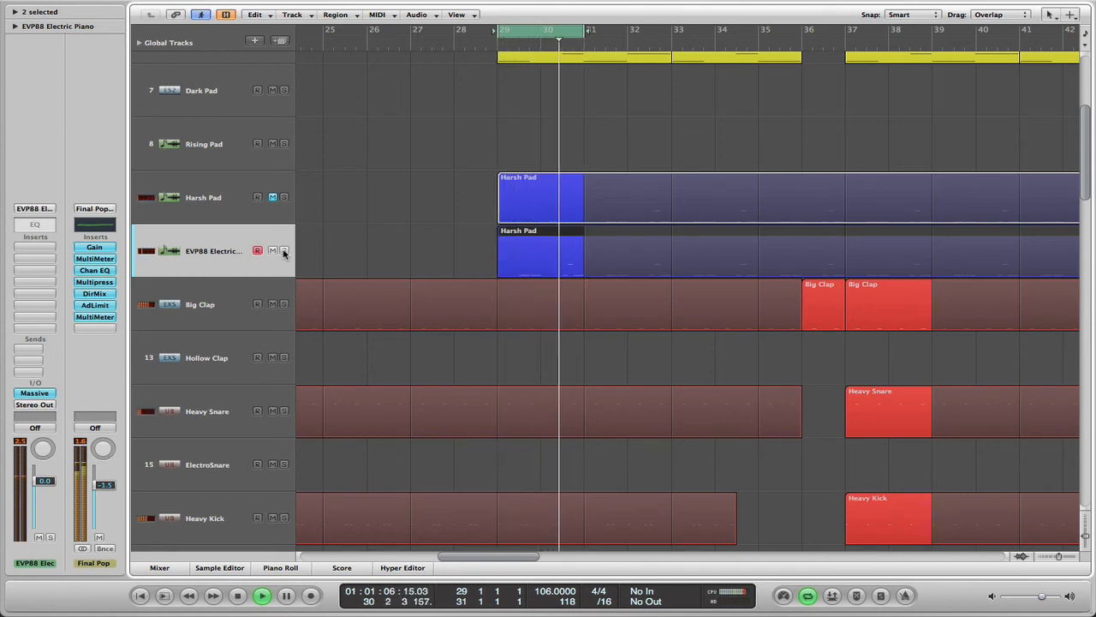
{"action": "key", "text": "space"}
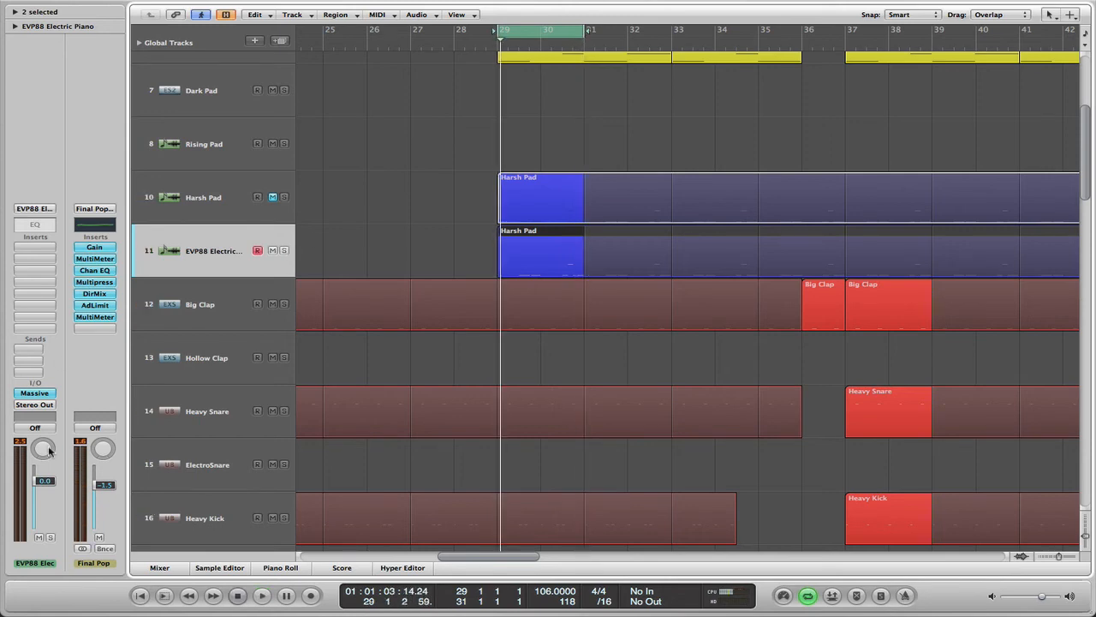
Pan the EVP88 Electric Piano track to +12 and open the mixer
{"action": "left_click_drag", "start_coordinate": [42, 448], "coordinate": [43, 446]}
{"action": "left_click", "coordinate": [161, 568]}
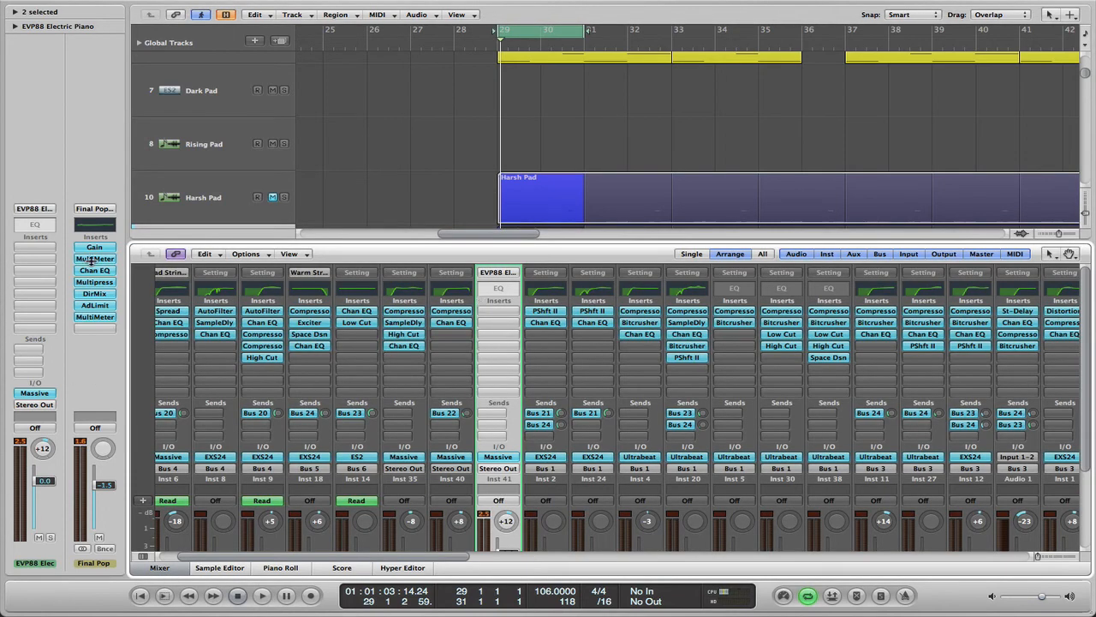
Add a send to Bus 22 (Gtr Dist) on the EVP88 Electric Piano channel
{"action": "left_click", "coordinate": [32, 348]}
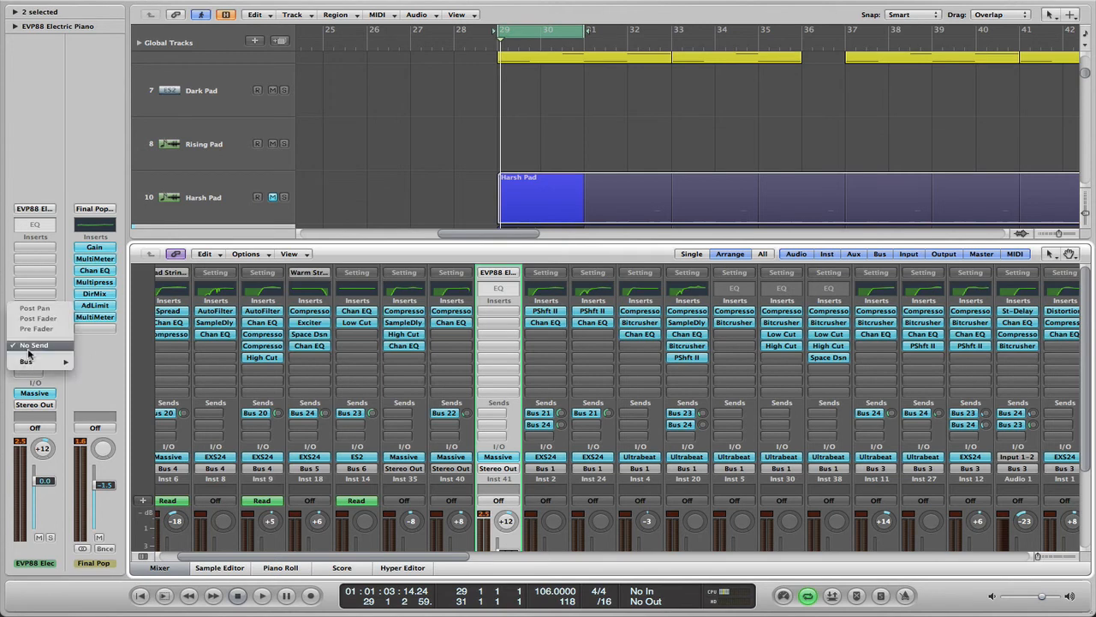
{"action": "mouse_move", "coordinate": [35, 366]}
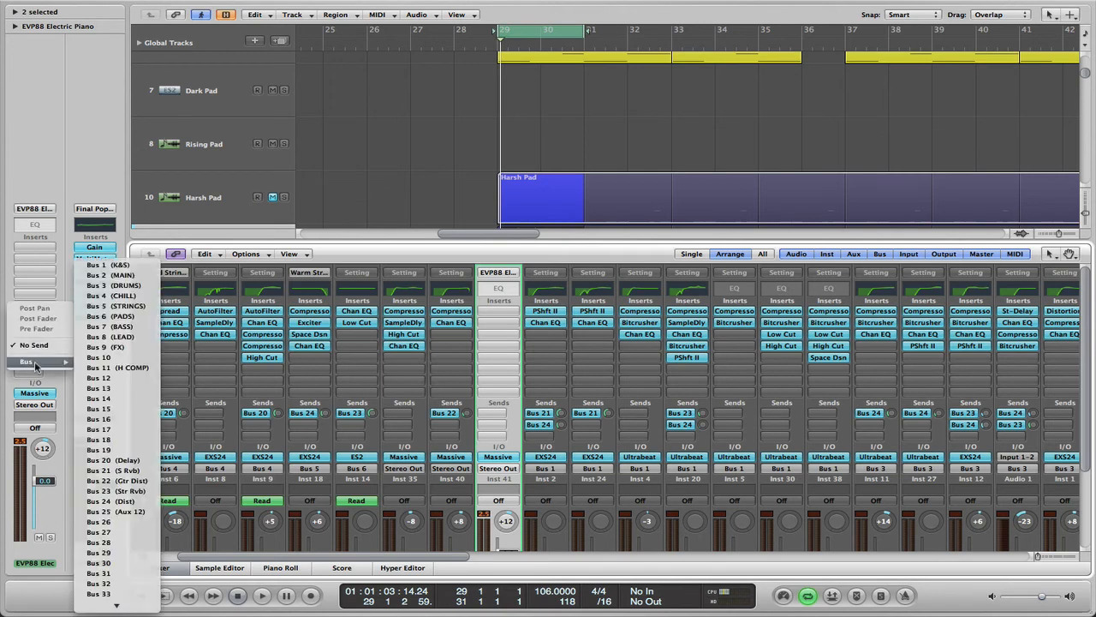
{"action": "left_click", "coordinate": [137, 480]}
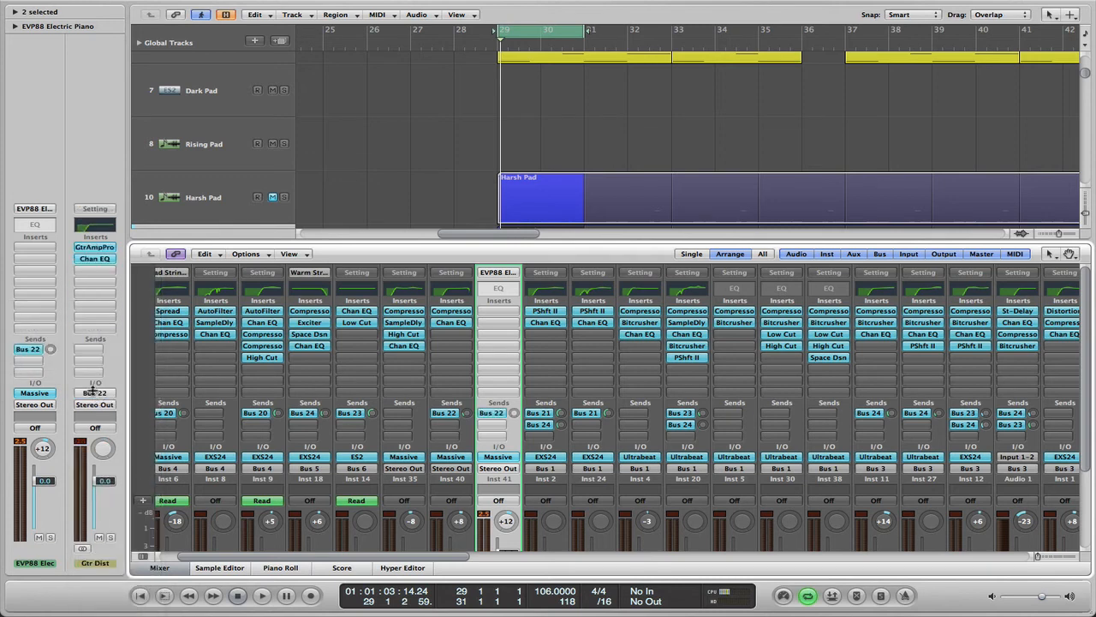
Solo the EVP88 Electric Piano channel and play it back briefly
{"action": "left_click", "coordinate": [50, 537]}
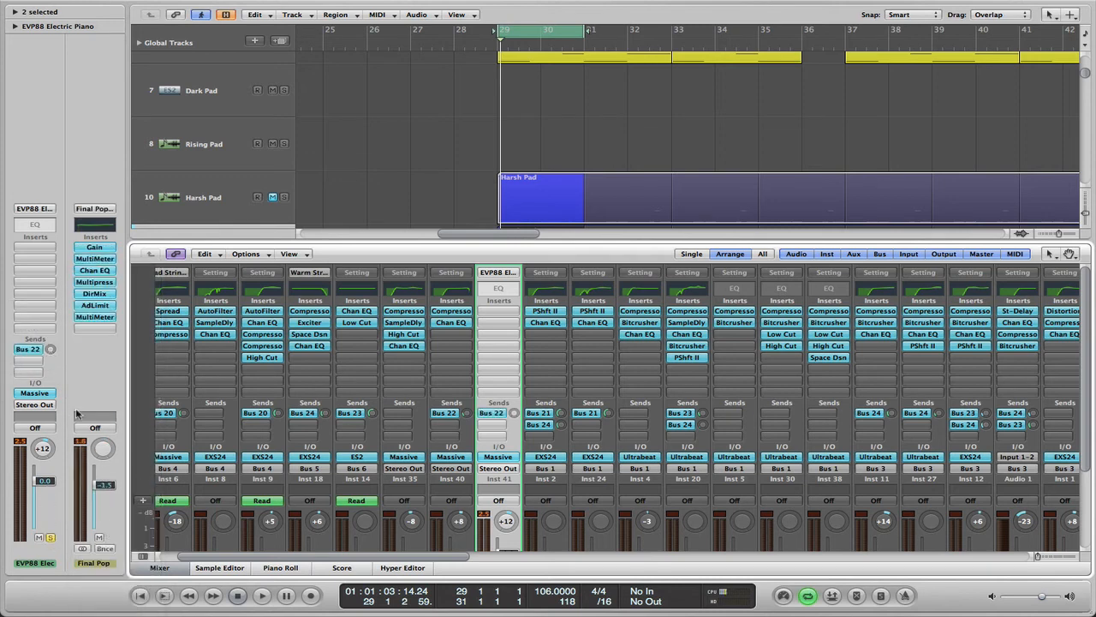
{"action": "key", "text": "space"}
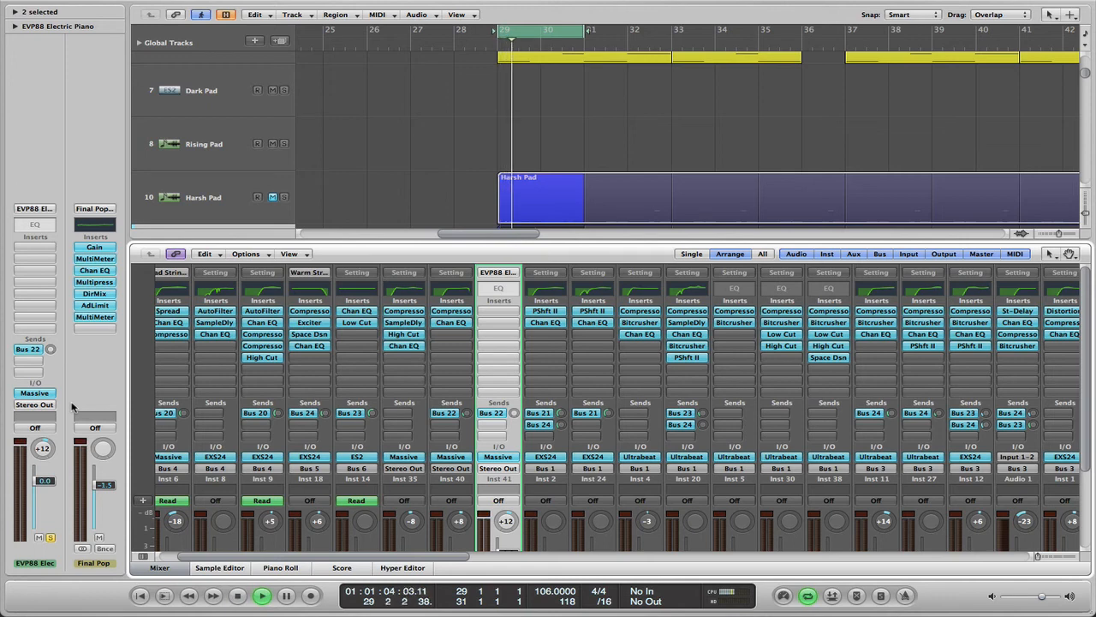
{"action": "key", "text": "space"}
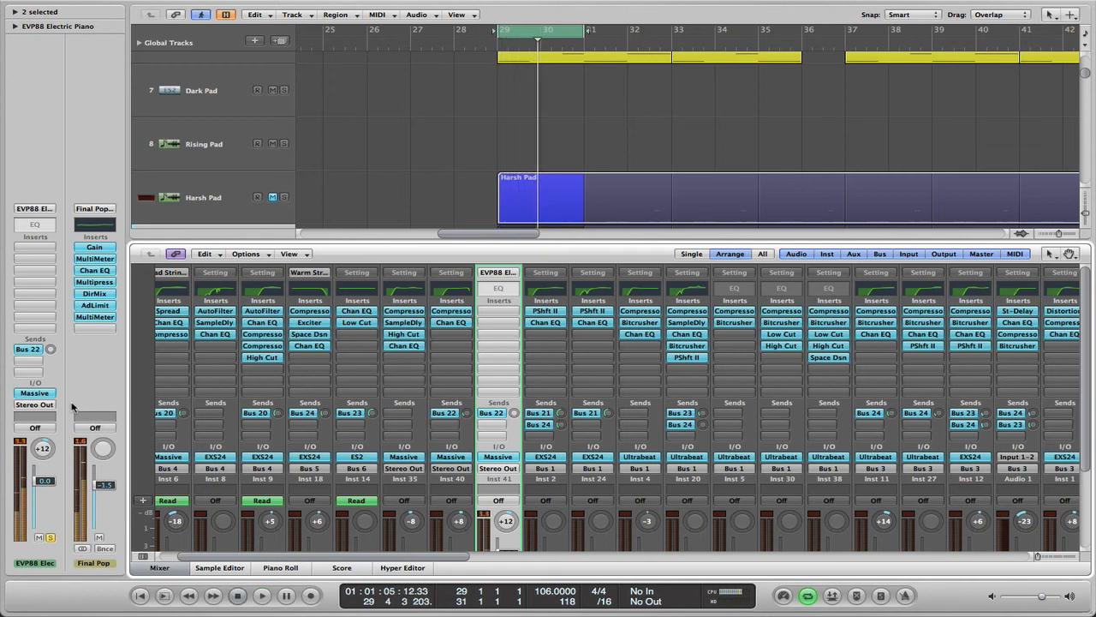
Raise the EVP88 channel's Bus 22 send level and adjust it during playback to hear the distortion
{"action": "left_click", "coordinate": [50, 349]}
{"action": "left_click_drag", "start_coordinate": [51, 322], "coordinate": [50, 290]}
{"action": "key", "text": "space"}
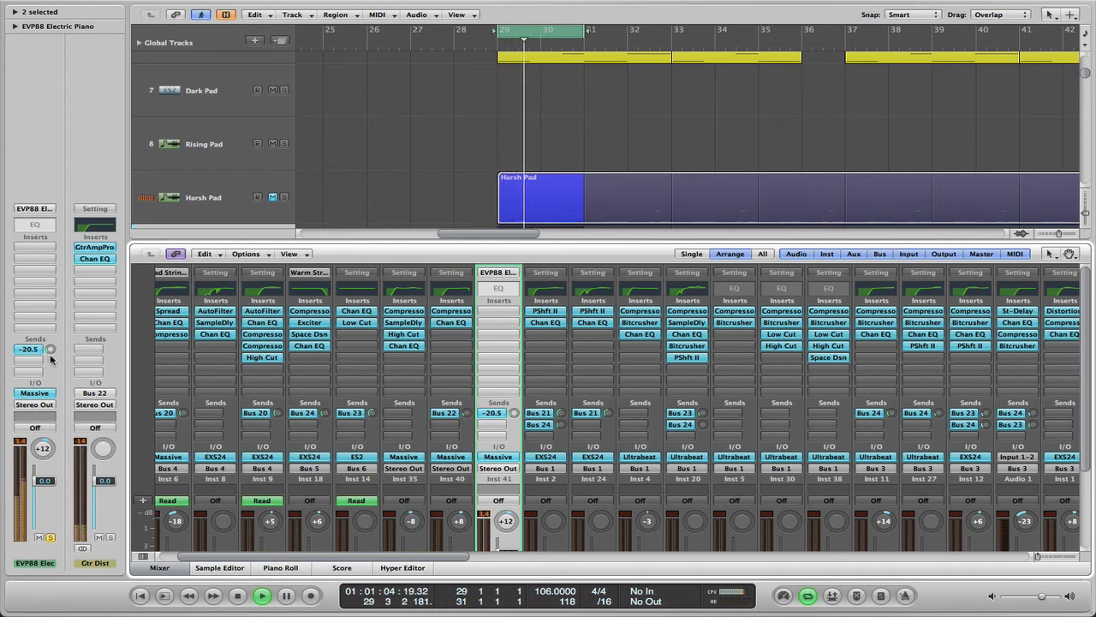
{"action": "left_click_drag", "start_coordinate": [51, 357], "coordinate": [51, 340]}
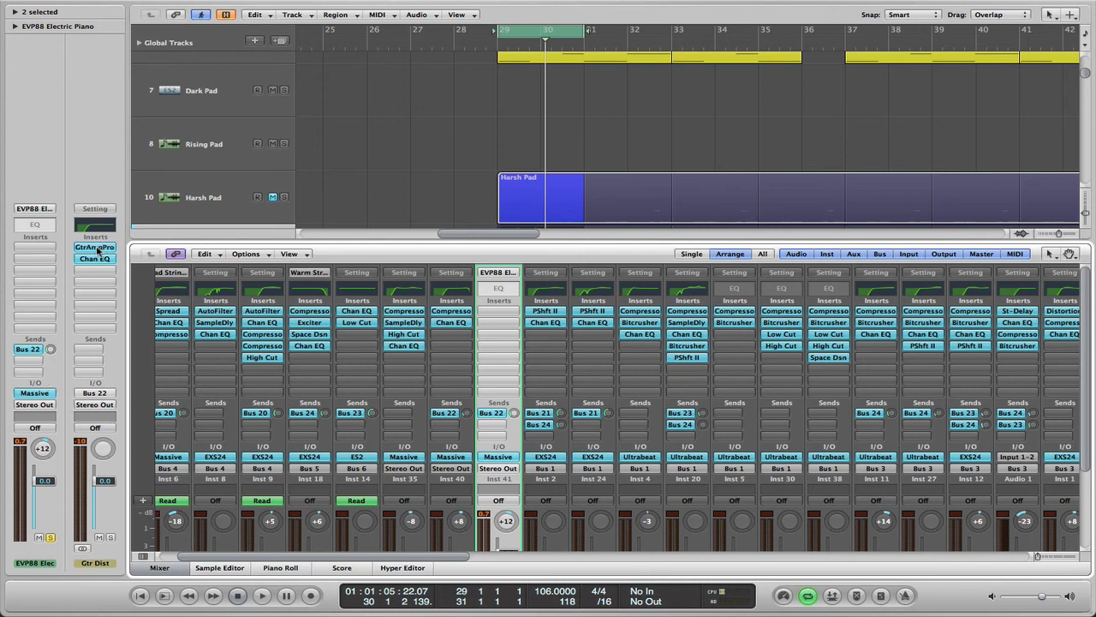
Replace the EVP88 channel's Bus 22 send with a copy of the Gtr Dist channel's GtrAmpPro insert and play the result
{"action": "left_click_drag", "start_coordinate": [97, 249], "coordinate": [34, 248]}
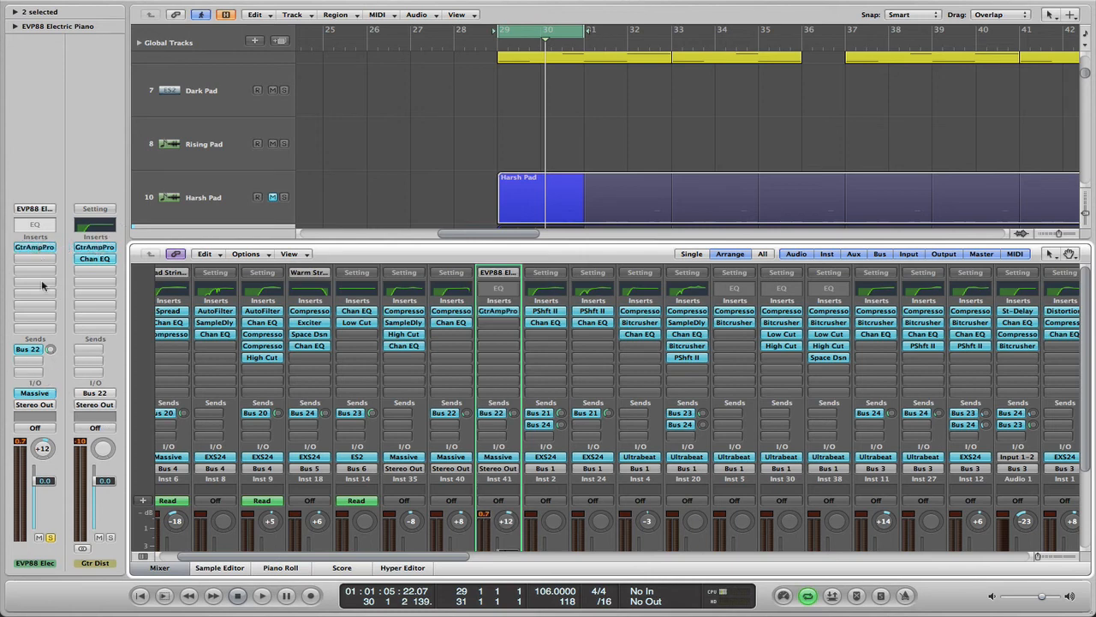
{"action": "left_click", "coordinate": [28, 350]}
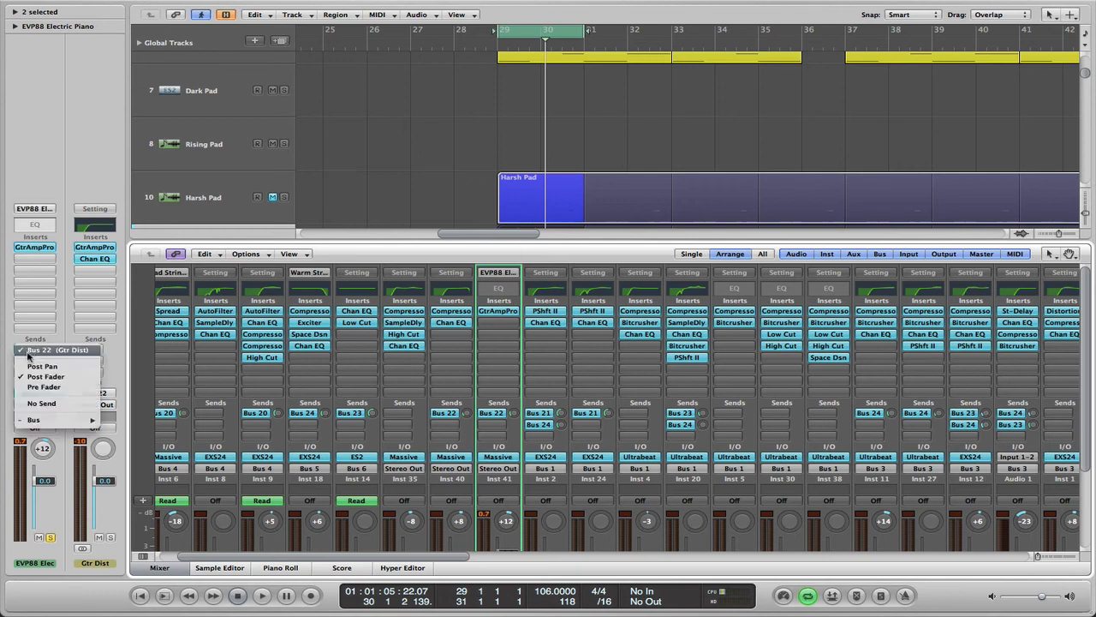
{"action": "left_click", "coordinate": [47, 403]}
{"action": "key", "text": "space"}
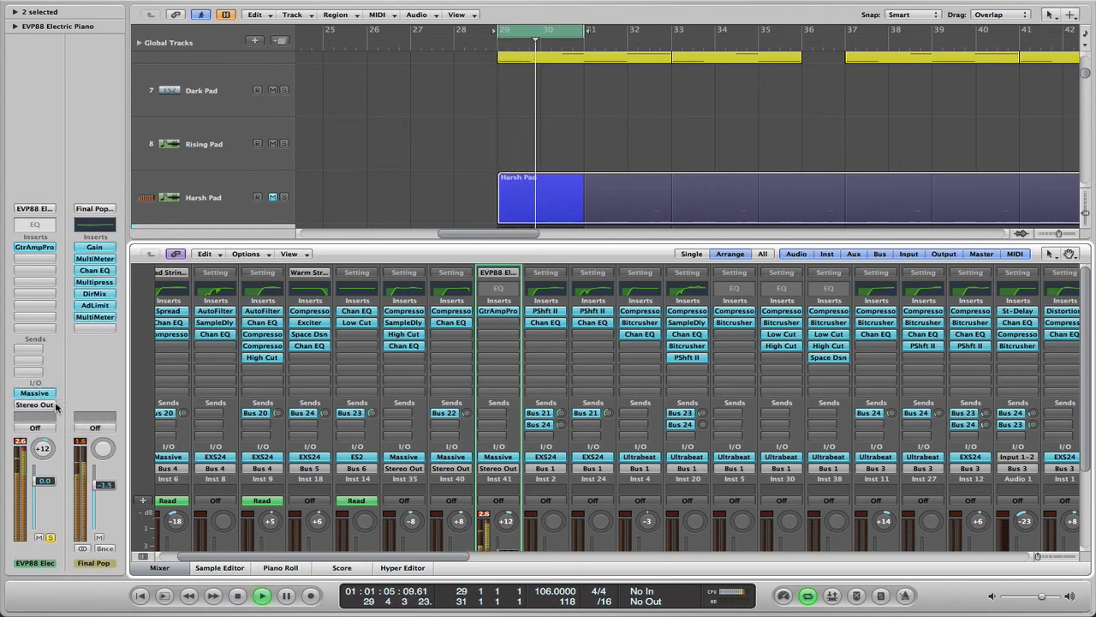
{"action": "key", "text": "space"}
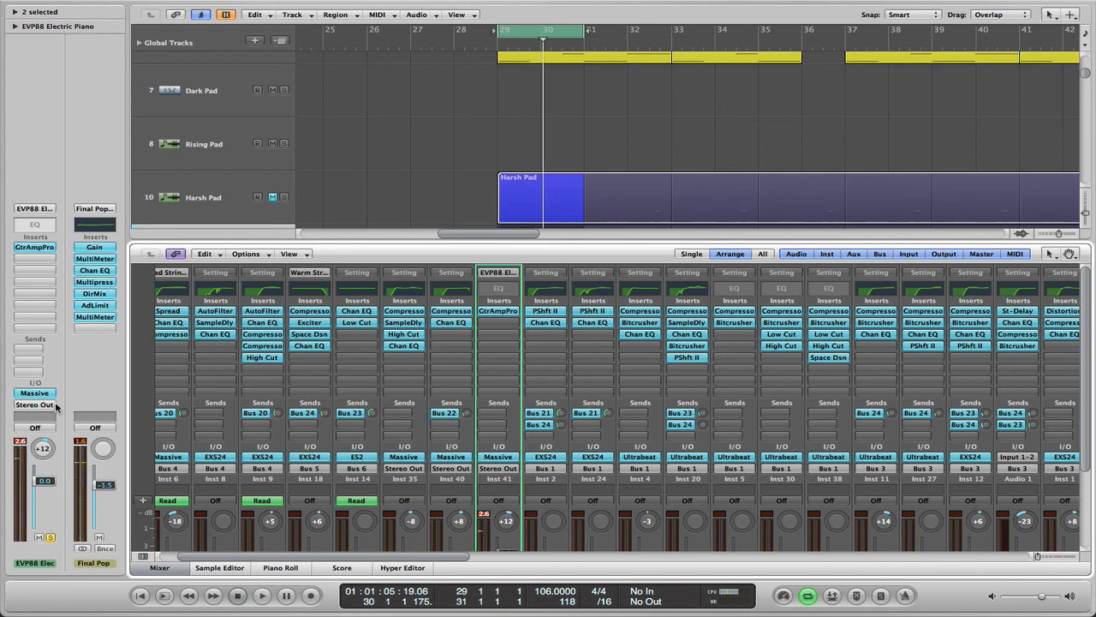
Remove the GtrAmpPro insert from the EVP88 Electric Piano channel
{"action": "left_click", "coordinate": [39, 249]}
{"action": "left_click", "coordinate": [40, 263]}
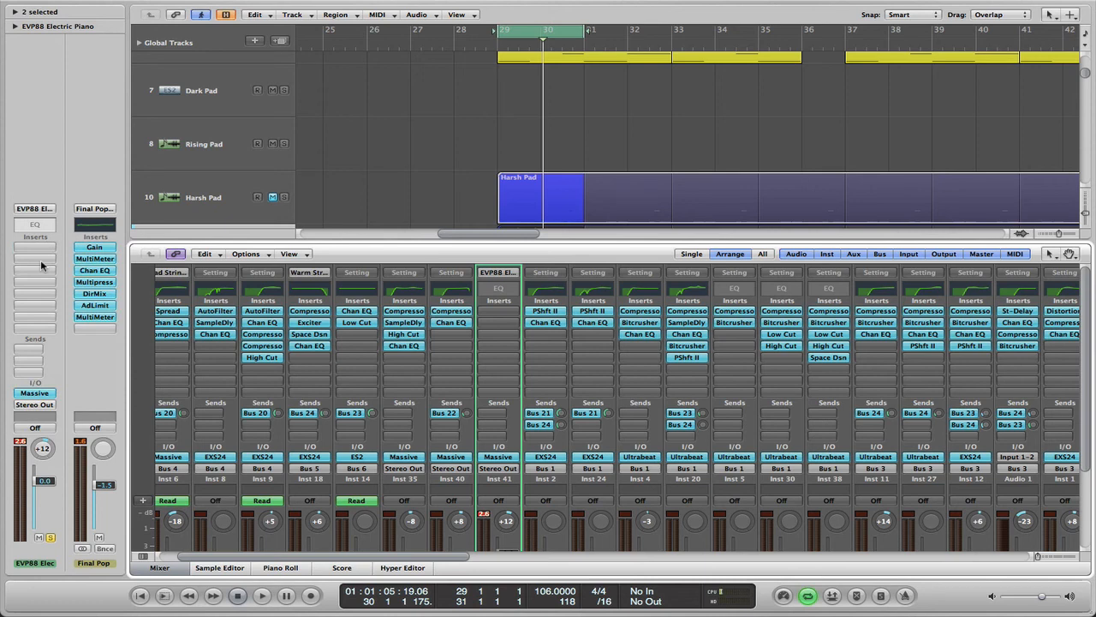